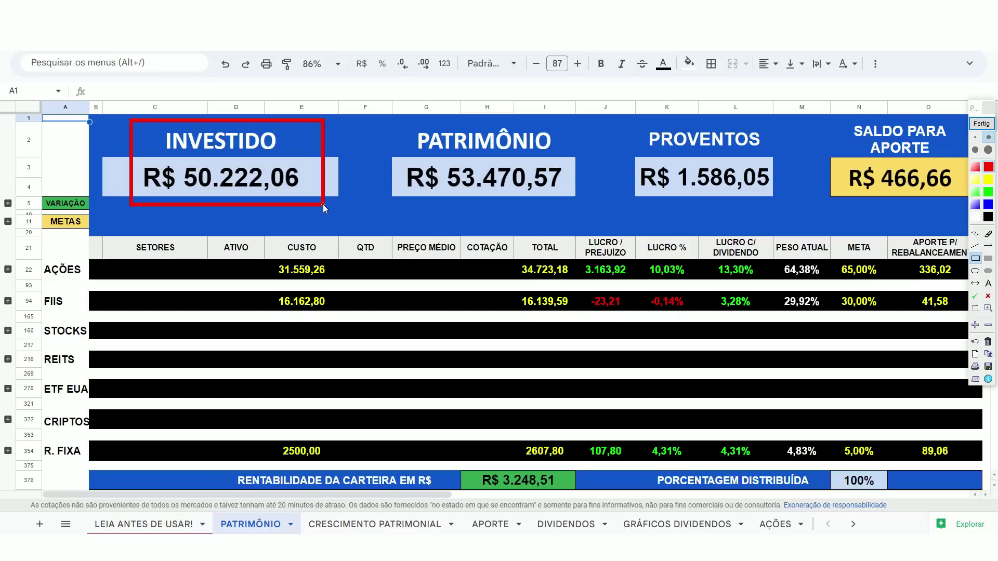
Step: Outline the Patrimônio, Proventos and Saldo para Aporte summary figures on the PATRIMÔNIO sheet in red, clearing the earlier outlines before Proventos
mouse_move(389, 124)
left_mouse_down()
mouse_move(529, 198)
mouse_move(579, 195)
left_mouse_up()
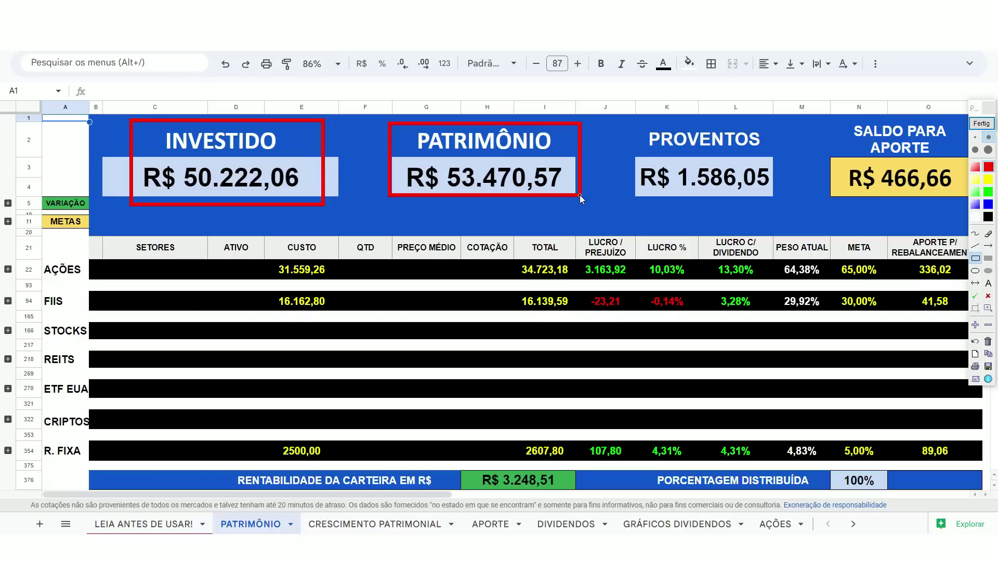
left_click(989, 341)
left_click_drag(621, 123, 777, 198)
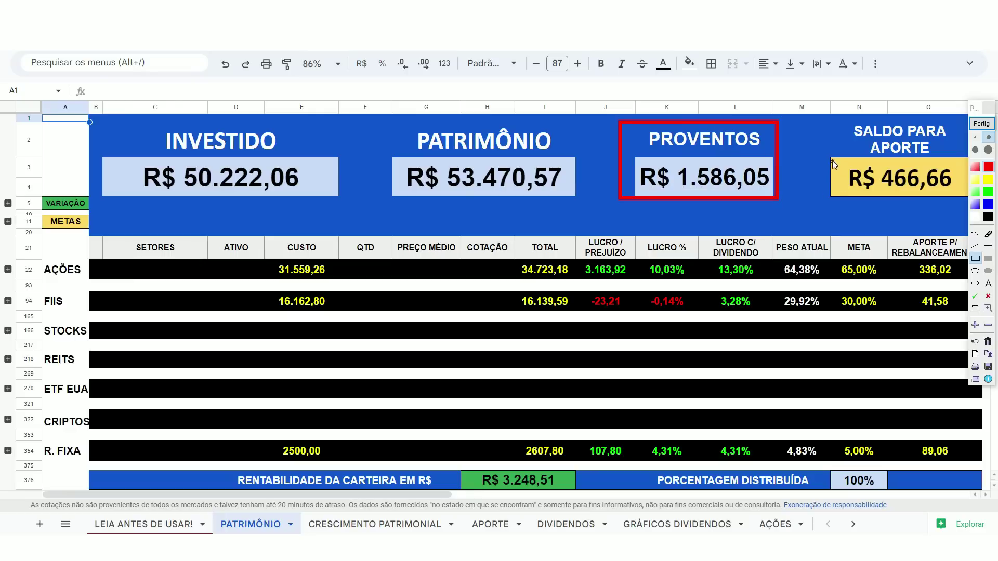
mouse_move(832, 160)
left_mouse_down()
mouse_move(916, 191)
mouse_move(964, 196)
left_mouse_up()
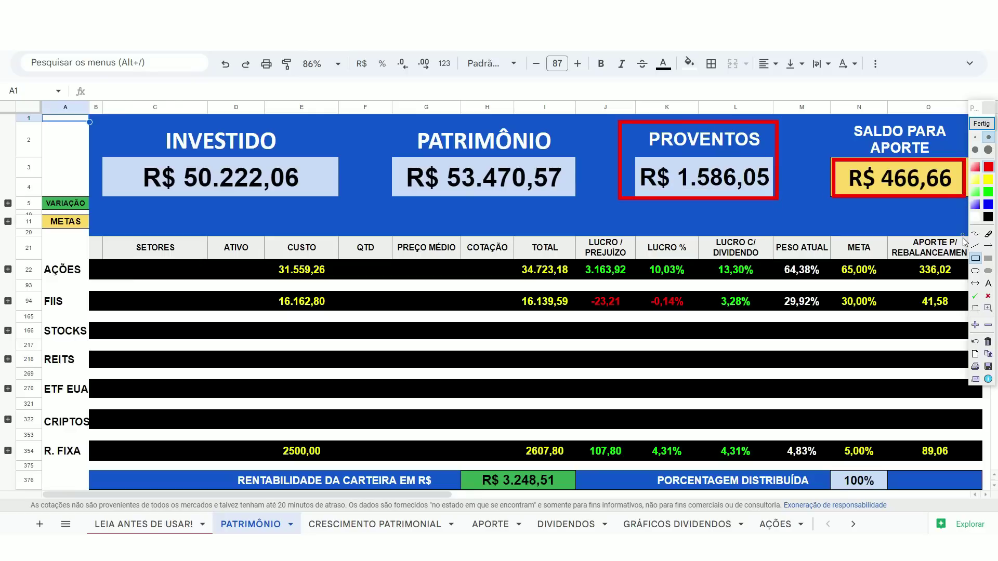
left_click(981, 123)
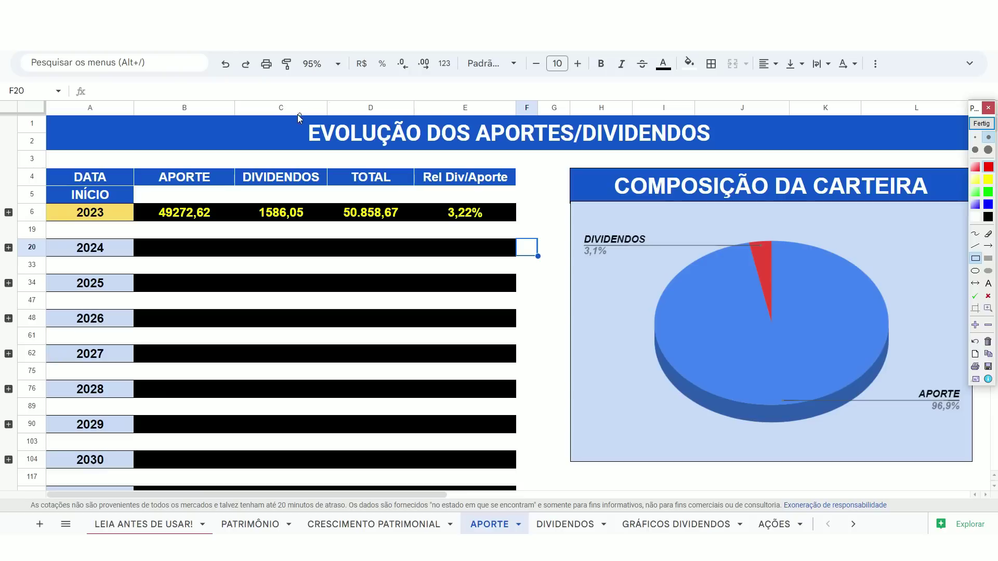
Step: Outline the title and each of the 2023 totals in red on the APORTE sheet, then end the annotation
left_click_drag(298, 114, 722, 150)
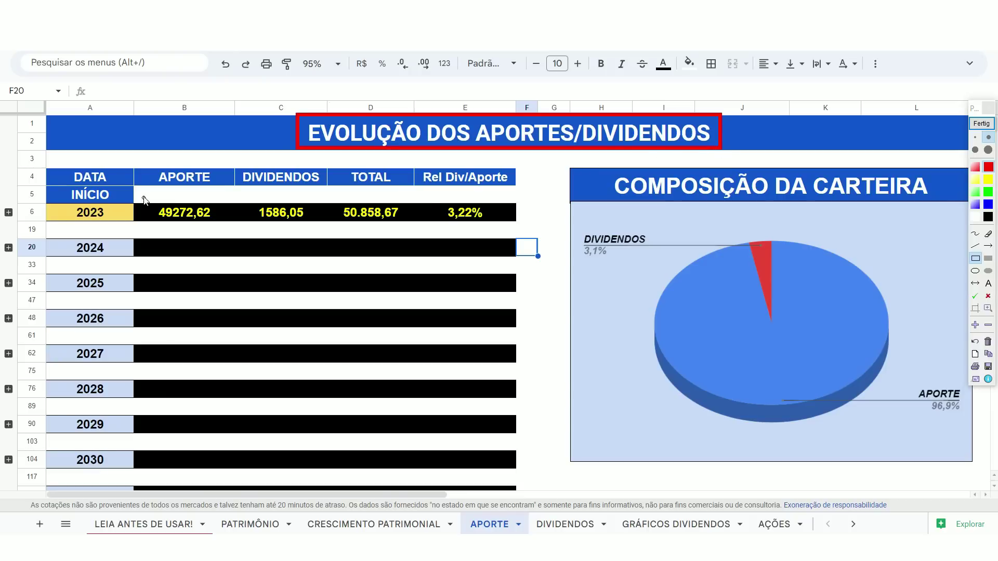
mouse_move(147, 197)
left_mouse_down()
mouse_move(218, 227)
mouse_move(303, 227)
mouse_move(338, 201)
mouse_move(403, 227)
mouse_move(503, 227)
left_mouse_up()
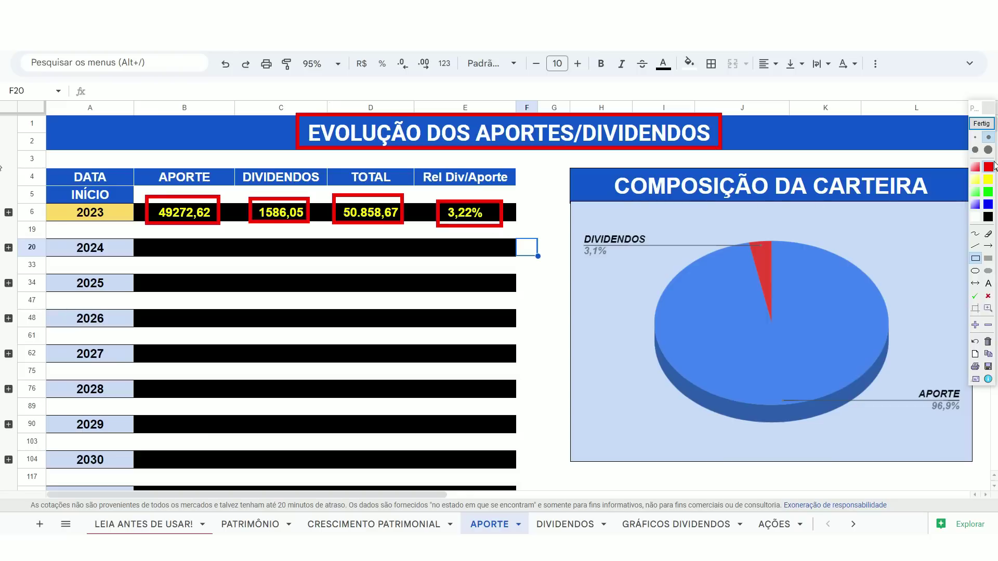
left_click(980, 124)
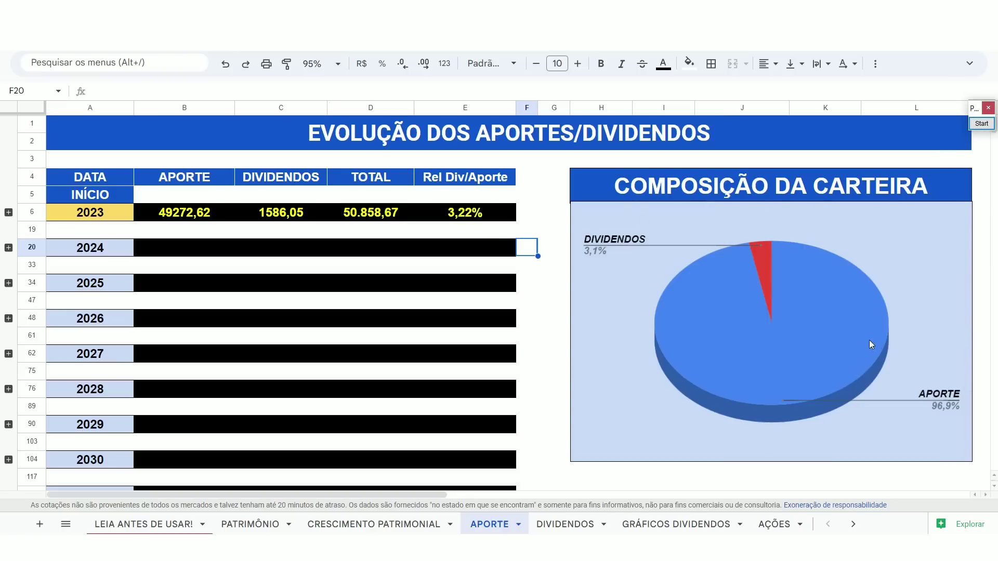
Step: Expand the 2023 months on the APORTE sheet and enter 2000 as the contribution for MAIO
left_click(970, 423)
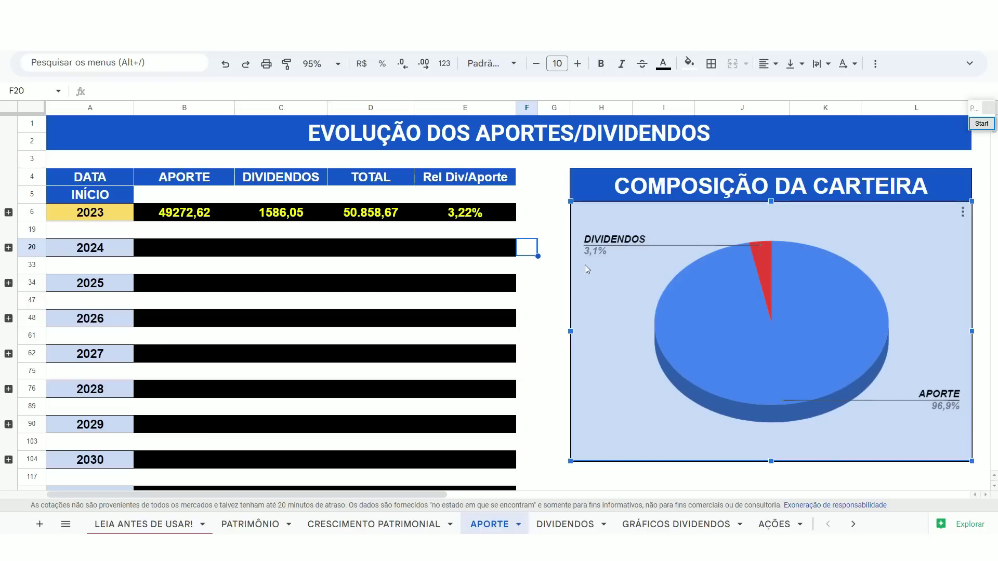
left_click(8, 212)
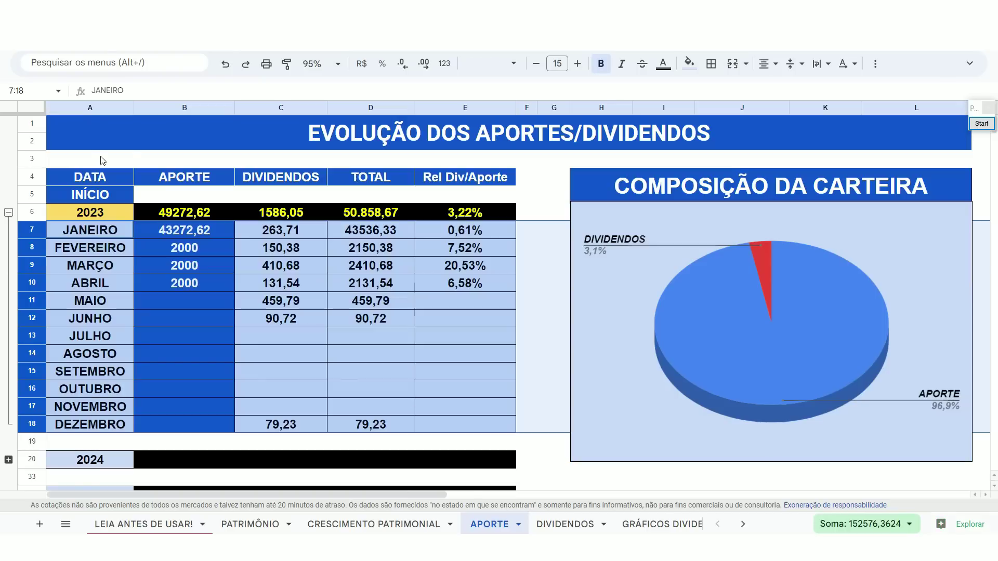
left_click(201, 304)
type("2000")
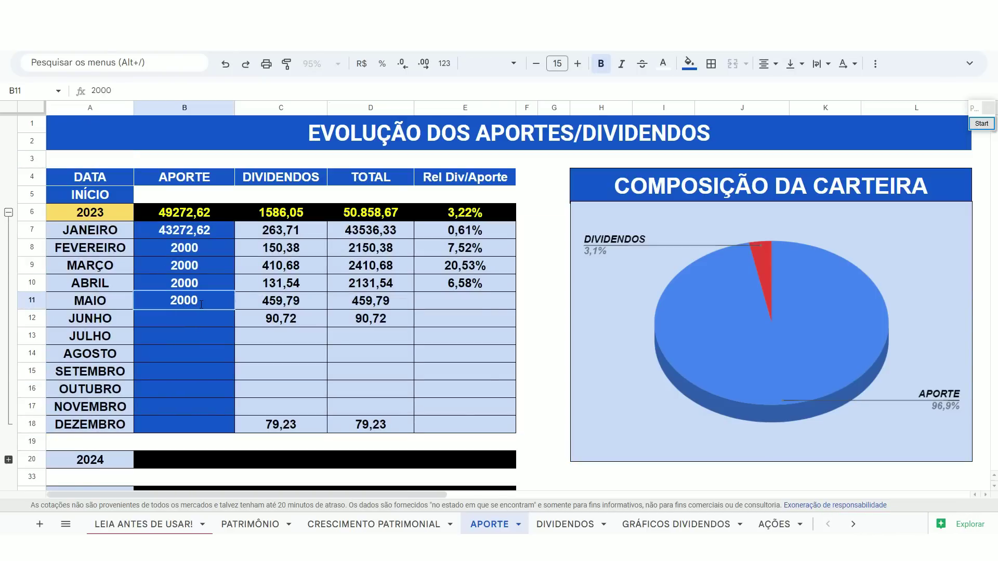
key("Return")
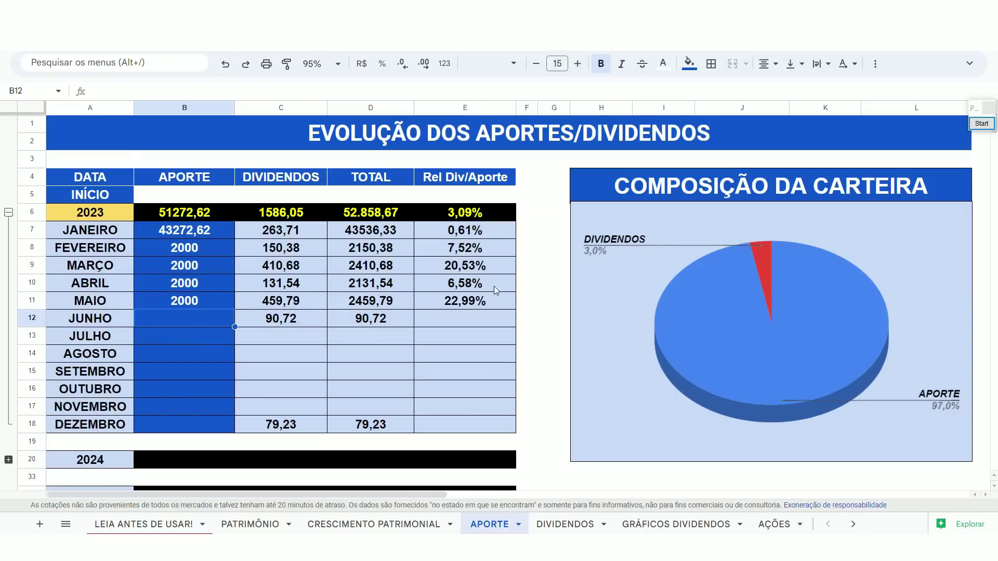
Step: Outline MAIO's Rel Div/Aporte value in red, then outline the mai./23 AÇÕES total on the DIVIDENDOS sheet
left_click(982, 124)
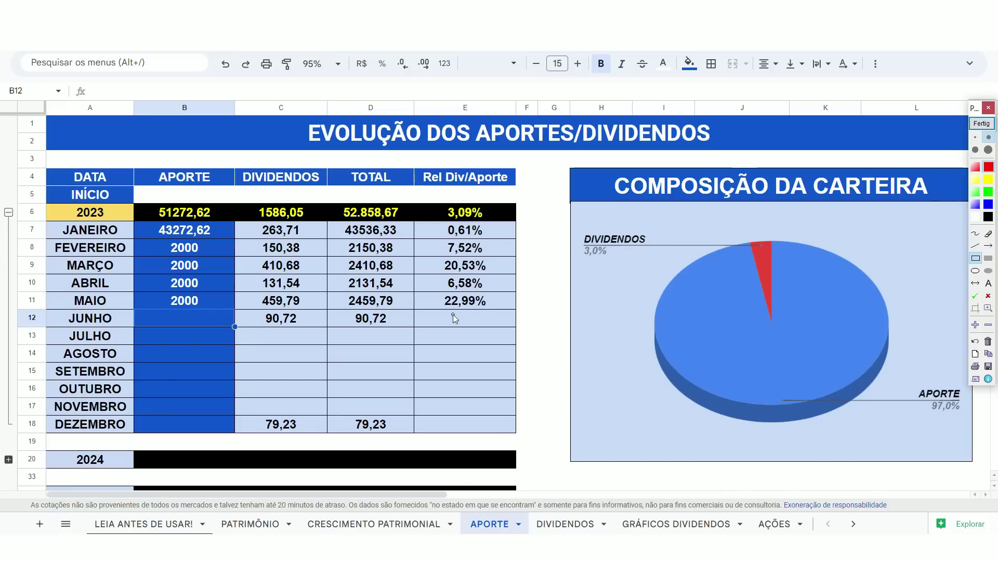
left_click_drag(435, 294, 492, 310)
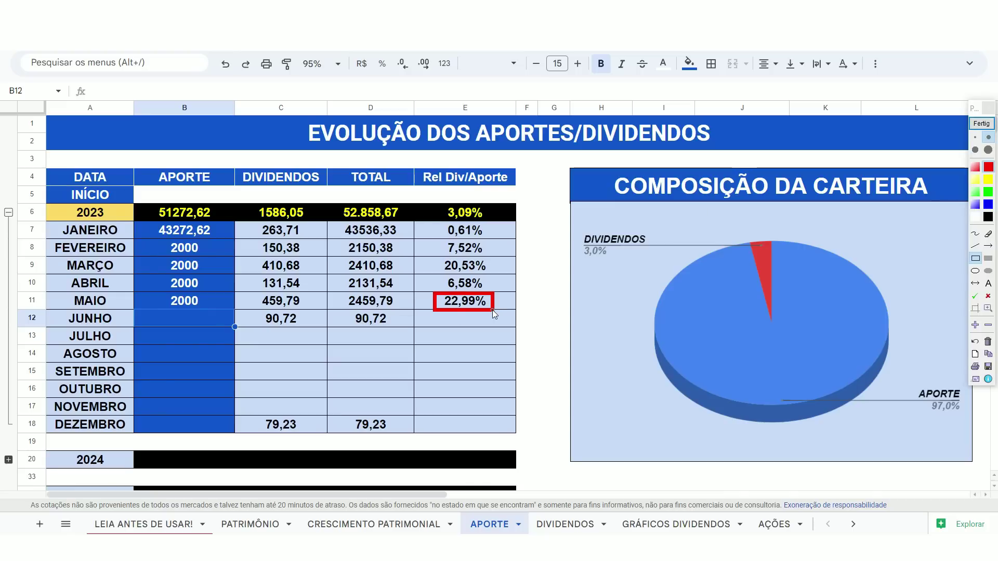
key("ctrl+shift+Page_Down")
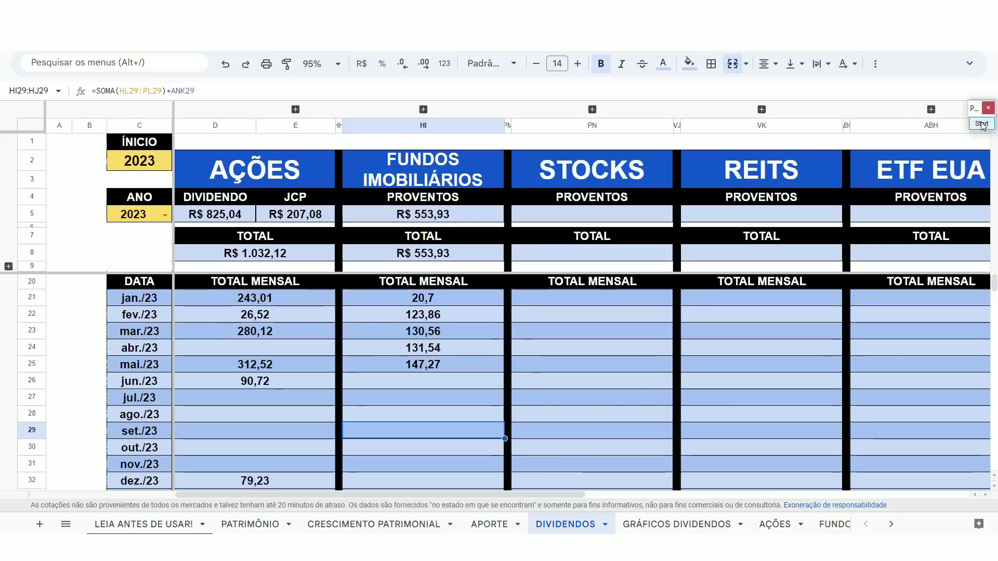
left_click_drag(218, 355, 282, 373)
left_click(988, 113)
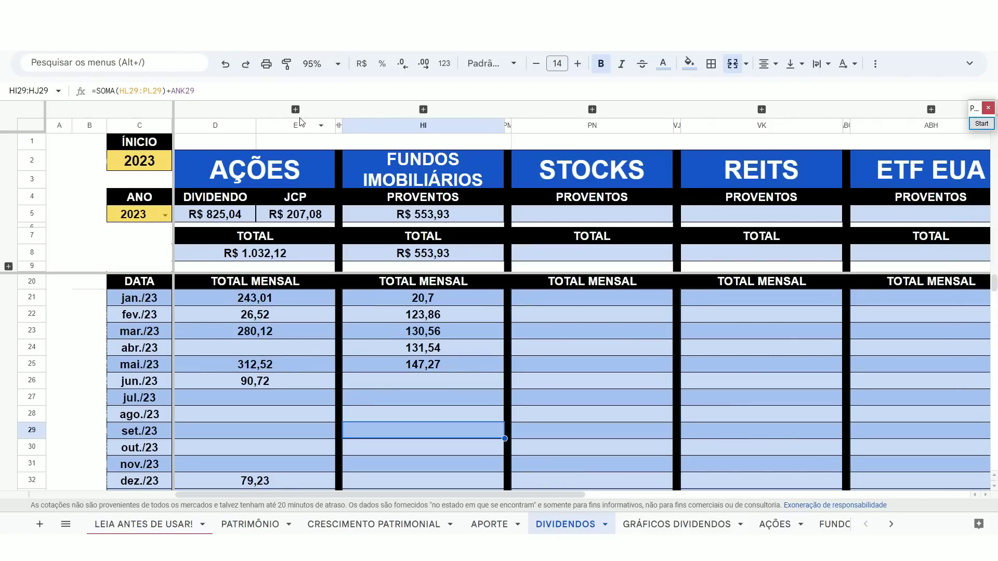
Step: Expand the AÇÕES column group on the DIVIDENDOS sheet and examine the individual stocks from BBAS3 to PETR4
left_click(295, 109)
left_click(98, 169)
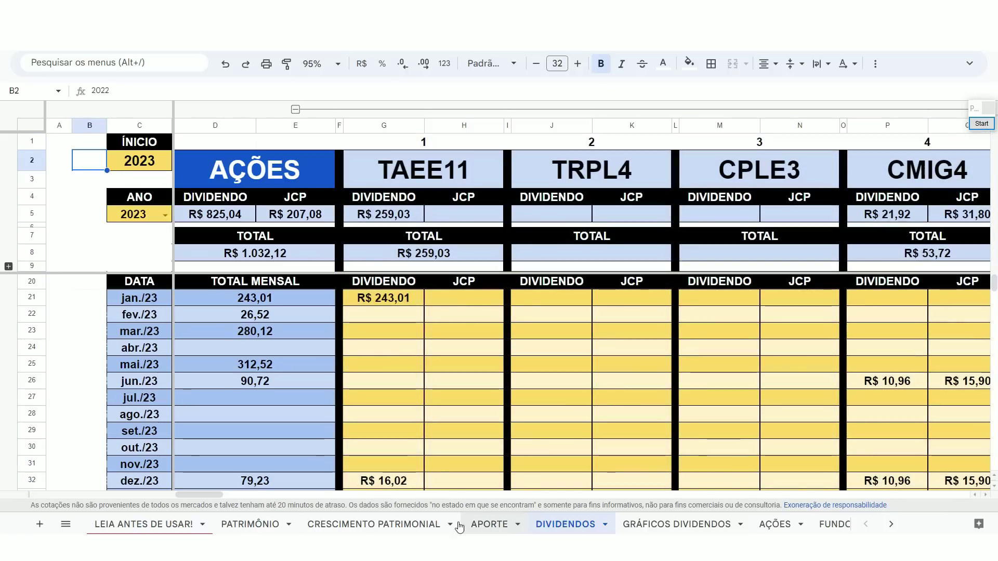
left_click_drag(208, 498, 260, 497)
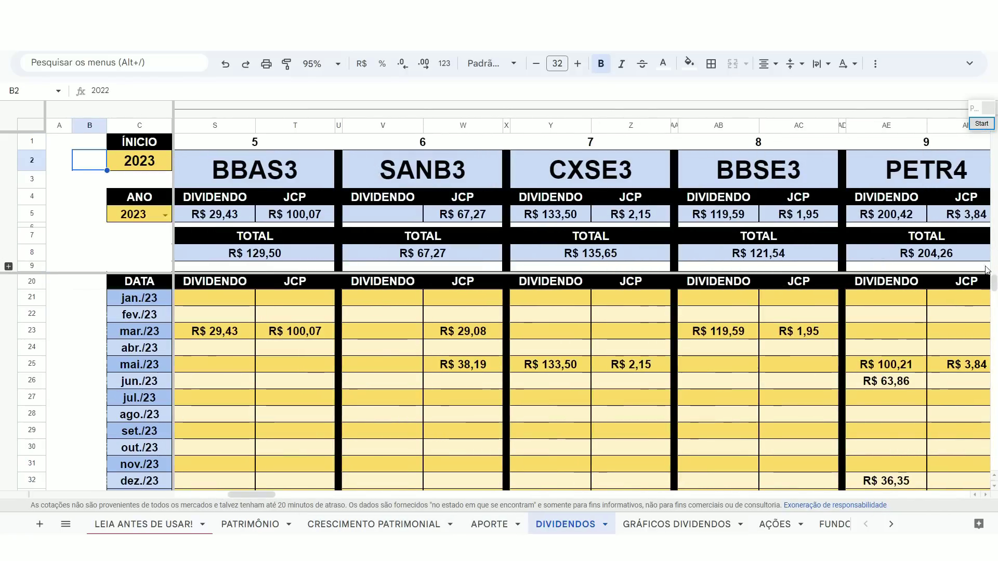
Step: Outline the mai./23 payouts of CXSE3 and PETR4 in red, then collapse the AÇÕES column group
left_click(982, 125)
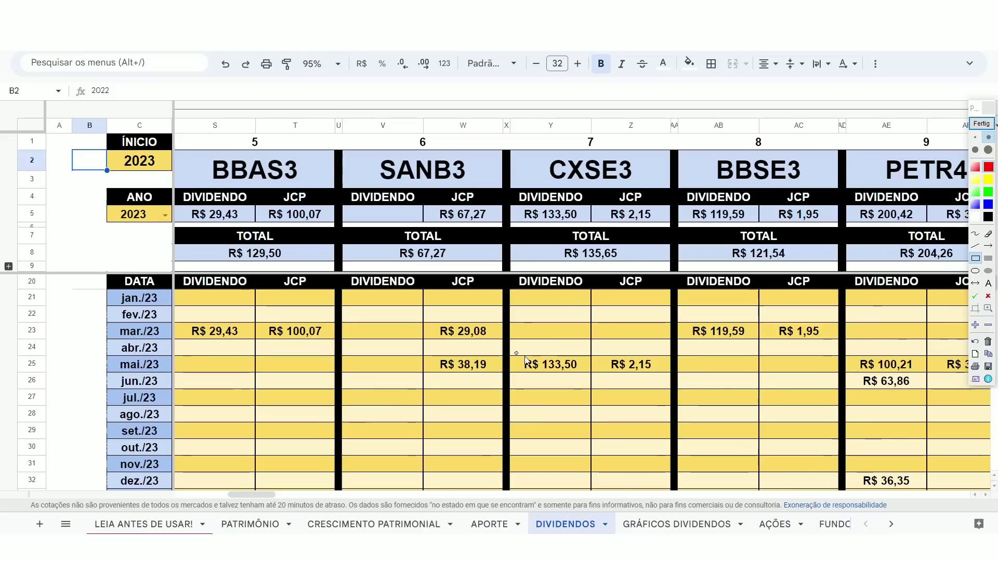
mouse_move(516, 354)
left_mouse_down()
mouse_move(584, 382)
mouse_move(663, 374)
left_mouse_up()
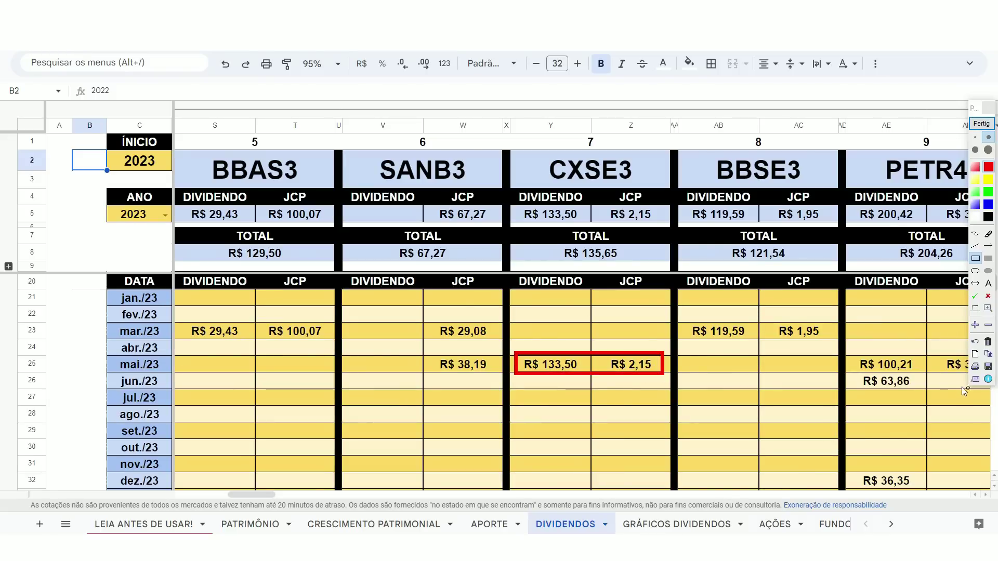
left_click_drag(850, 356, 924, 374)
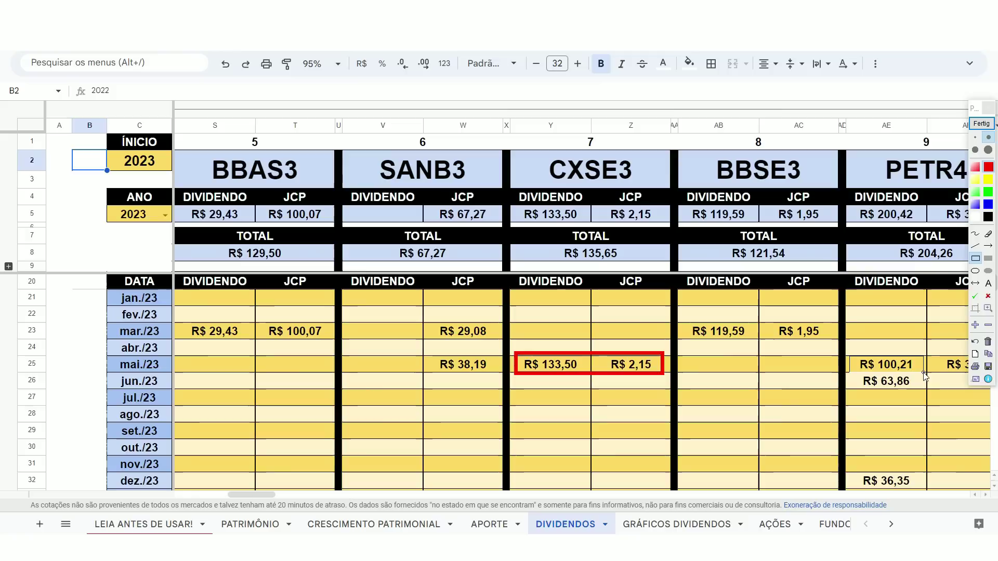
left_click(982, 123)
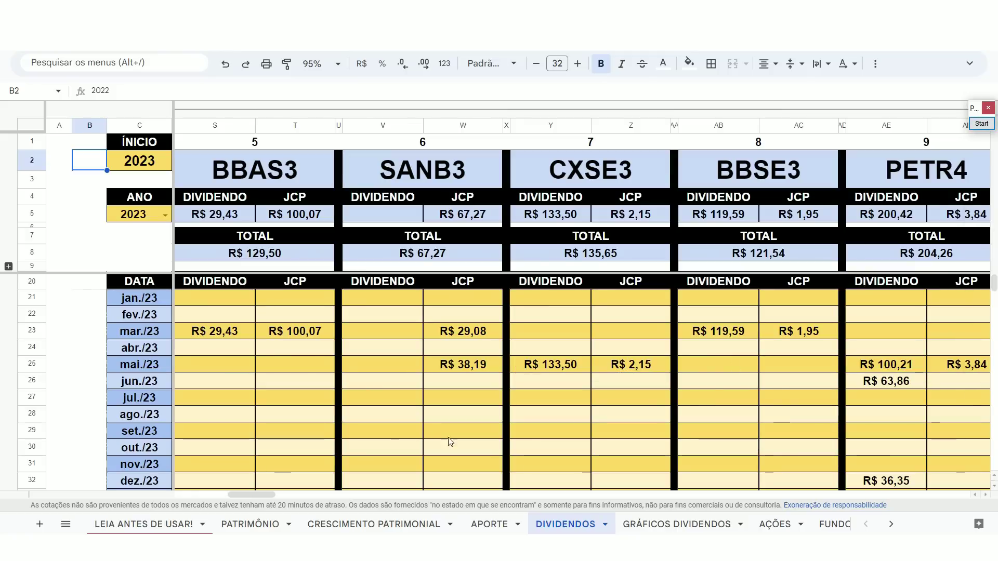
left_click_drag(269, 498, 187, 498)
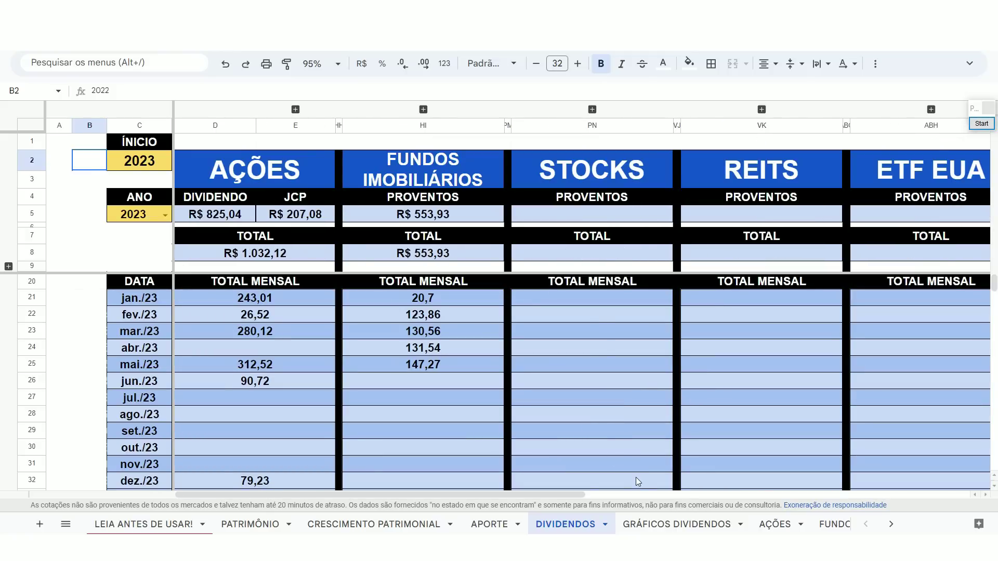
Step: Outline both percentage shares of the Resumo dos Proventos donut chart in yellow on the GRÁFICOS DIVIDENDOS sheet
key("ctrl+shift+Page_Down")
mouse_move(688, 250)
left_mouse_down()
mouse_move(743, 301)
mouse_move(733, 292)
left_mouse_up()
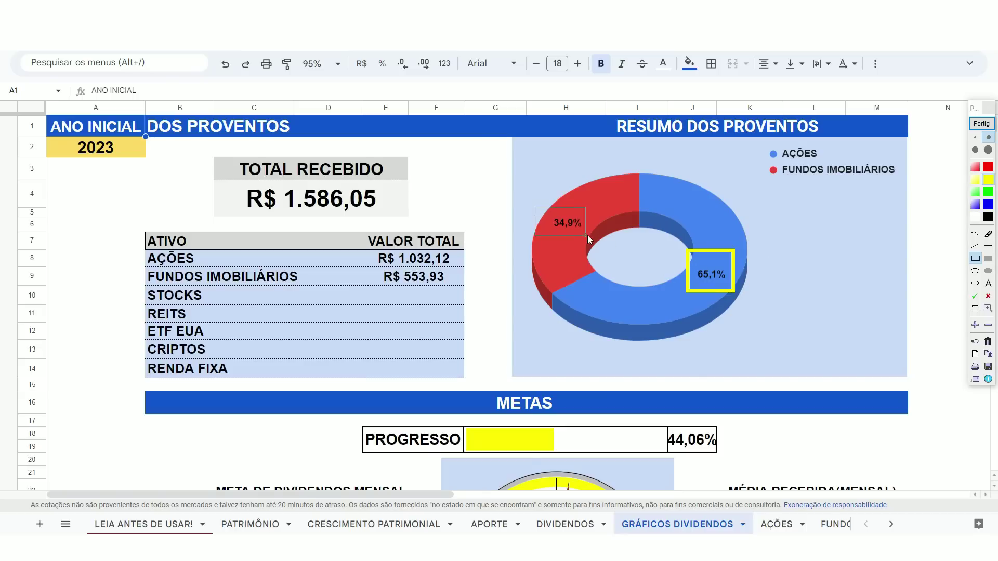
left_click_drag(587, 235, 588, 235)
left_click(982, 123)
Step: Outline the mai./23 and mar./23 bar values in red on the TOTAL MÊS dividend chart
scroll(547, 303, "down", 3)
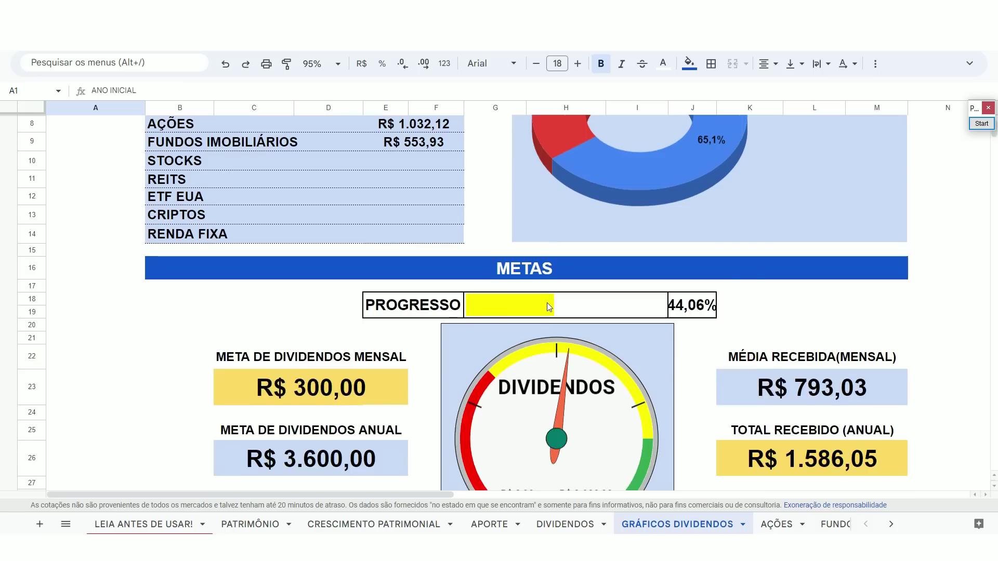
scroll(549, 307, "down", 8)
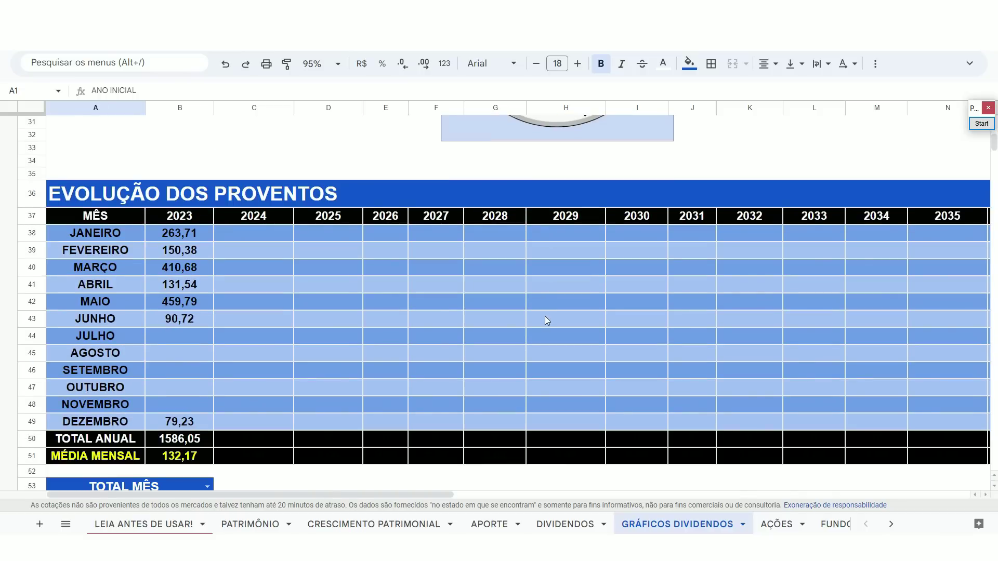
scroll(547, 321, "down", 6)
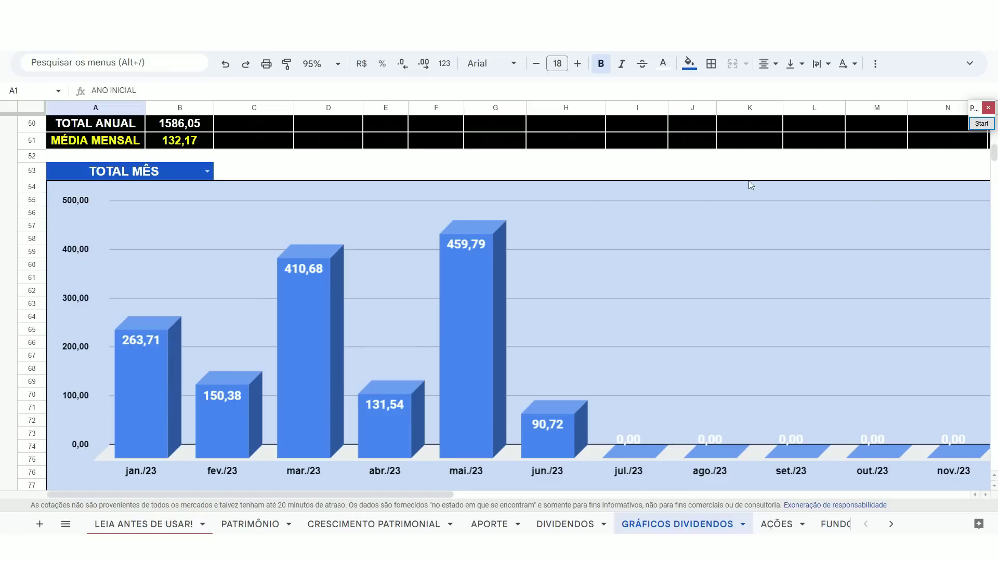
left_click(981, 124)
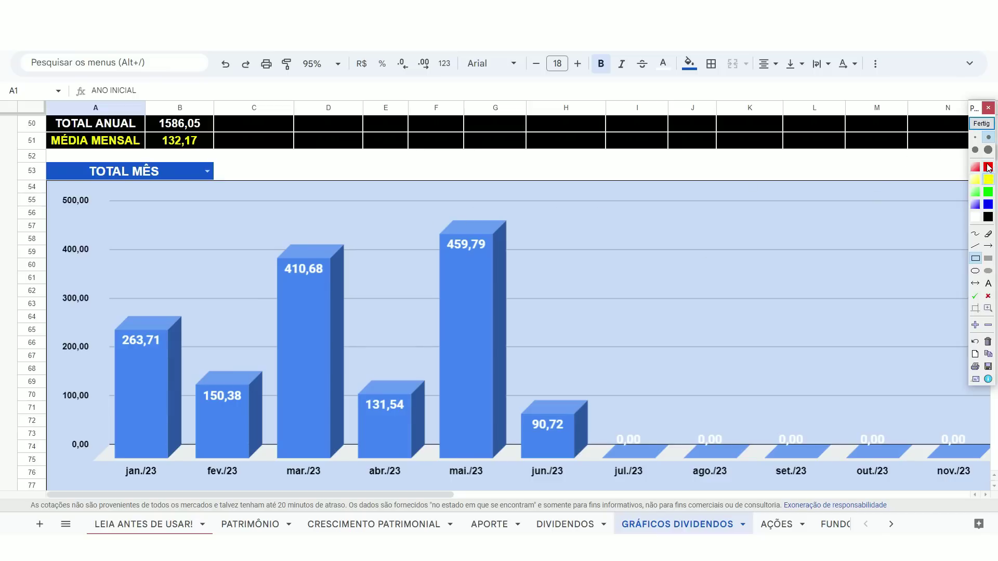
left_click(988, 167)
left_click_drag(430, 220, 500, 260)
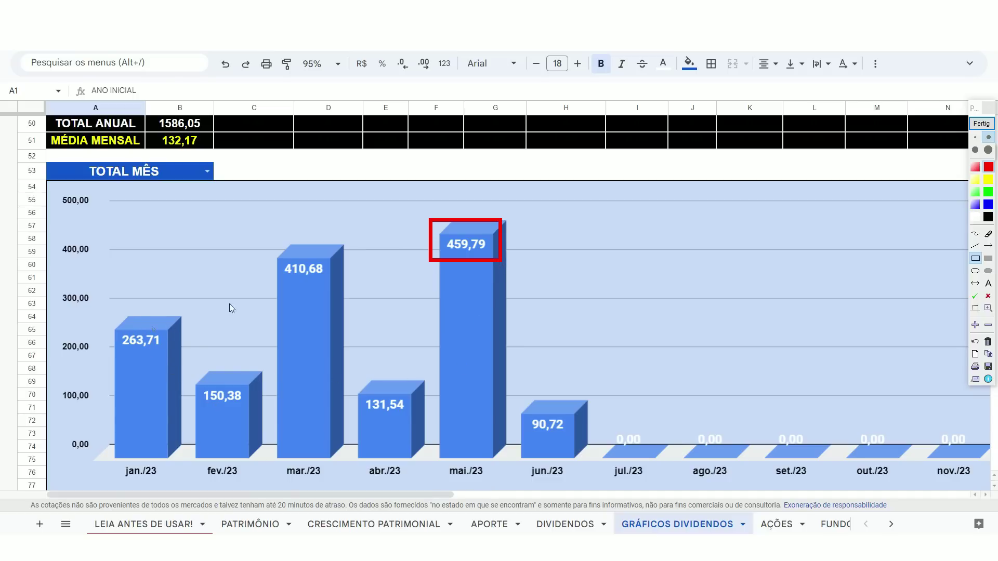
left_click_drag(332, 281, 337, 284)
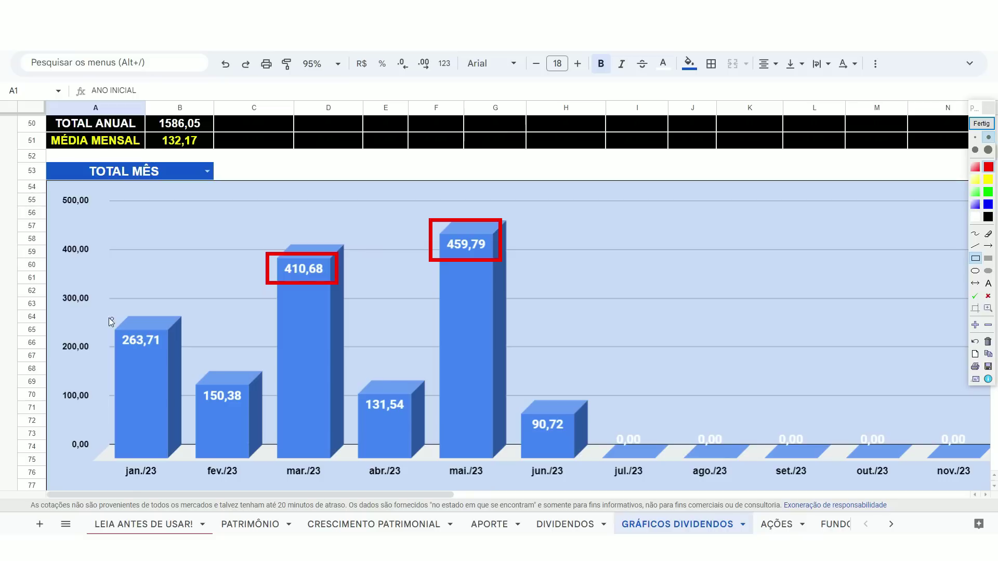
Step: Switch the monthly dividend chart below the Evolução dos Proventos table from TOTAL MÊS to FIIS
left_click(156, 171)
left_click(207, 171)
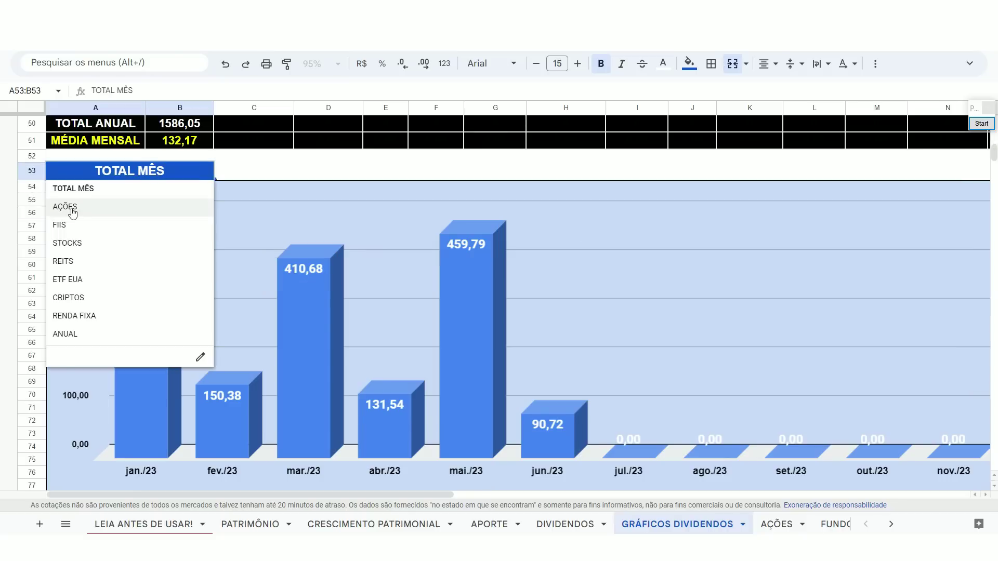
left_click(60, 225)
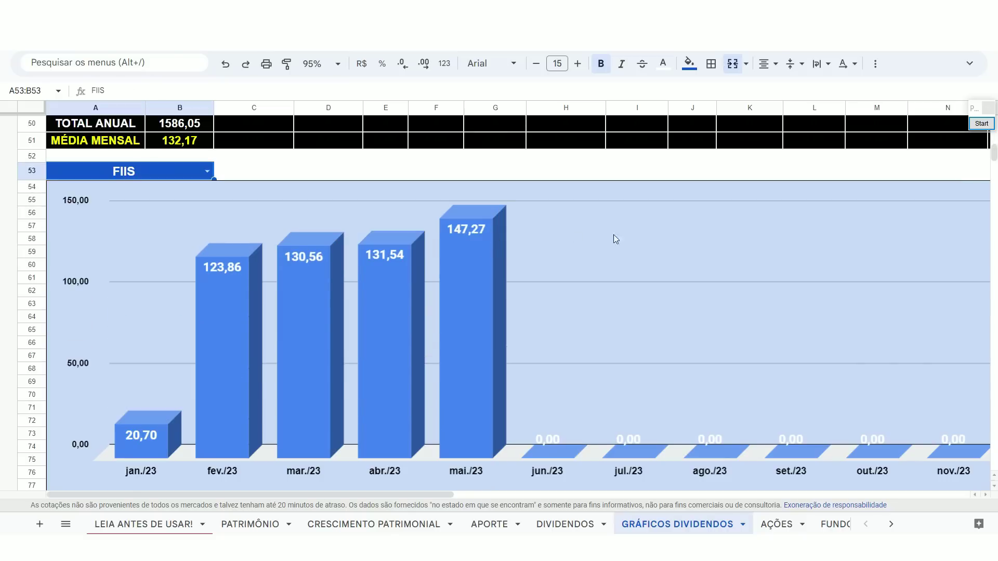
Step: Outline the jan./23 to mai./23 bar values in red on the FIIS dividend chart, then finish the annotation
left_click(981, 123)
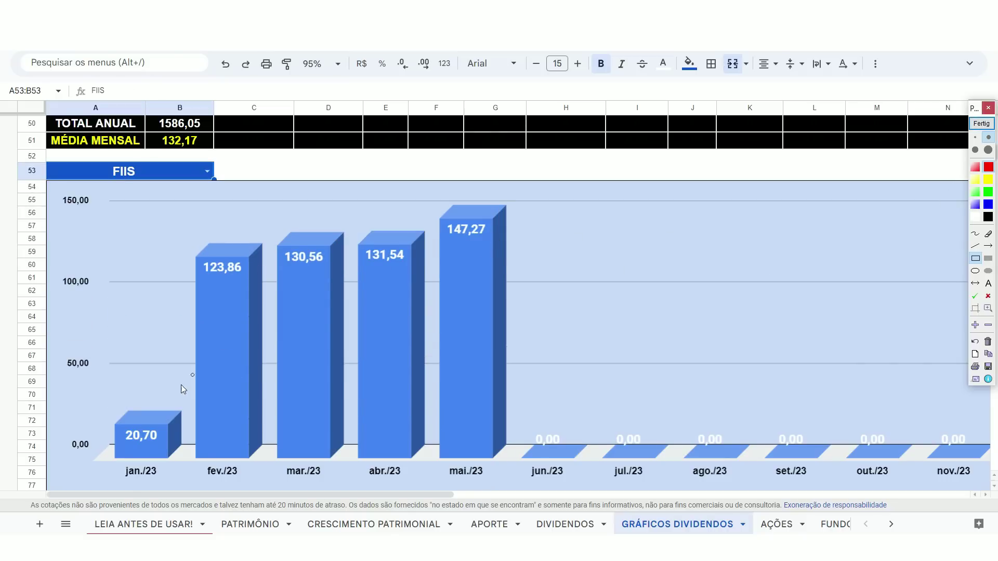
left_click(108, 414)
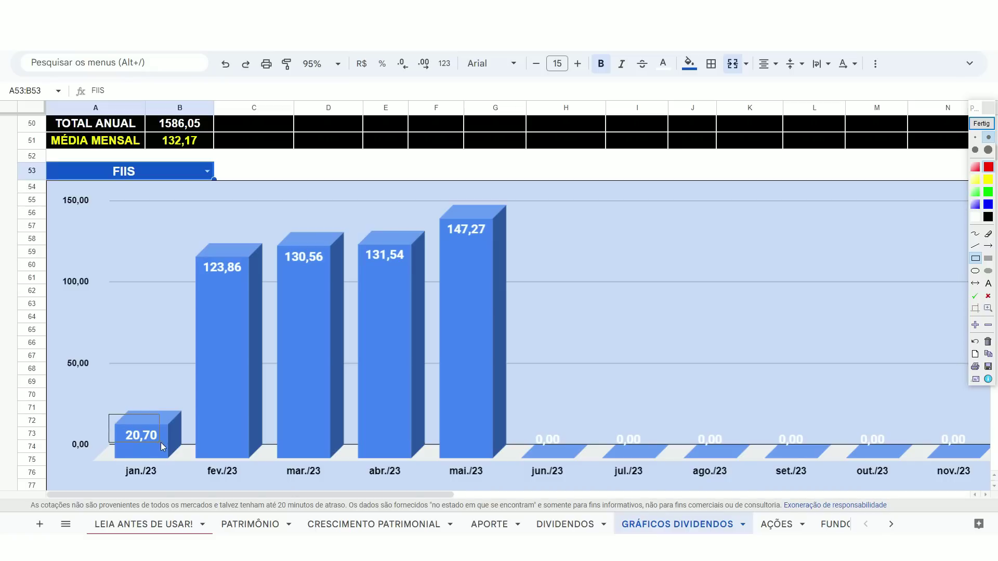
left_click_drag(167, 445, 167, 447)
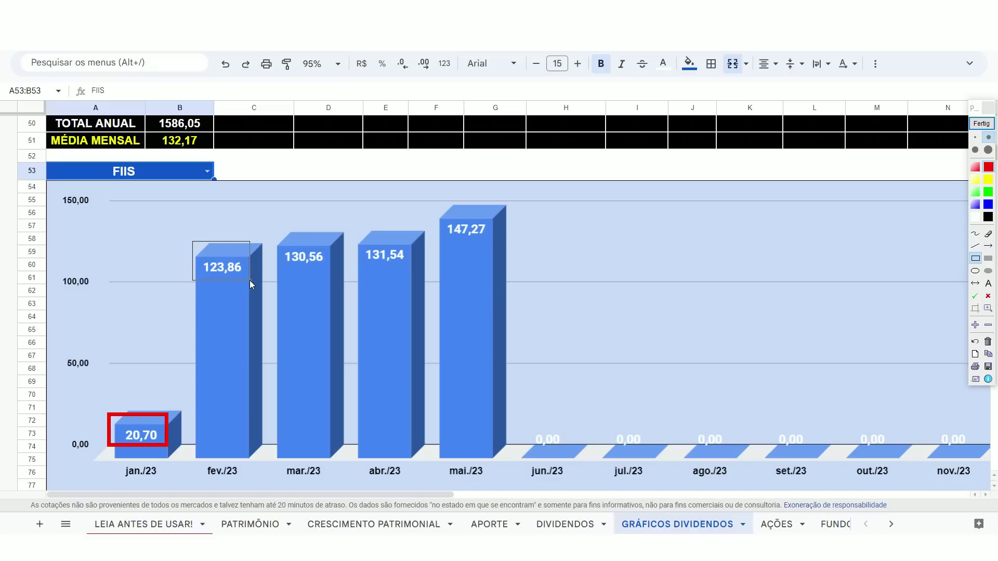
left_click_drag(250, 280, 250, 281)
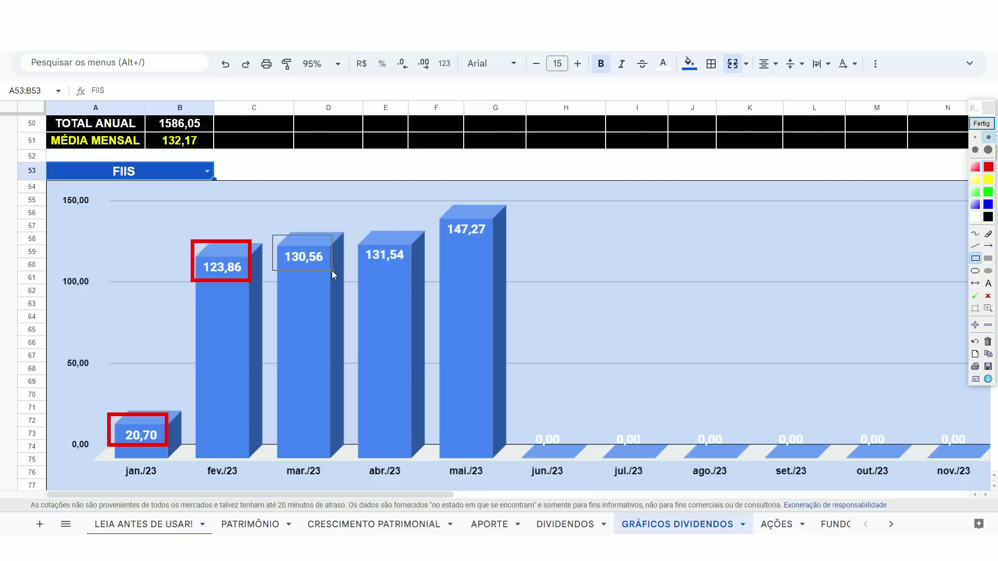
left_click_drag(332, 271, 332, 271)
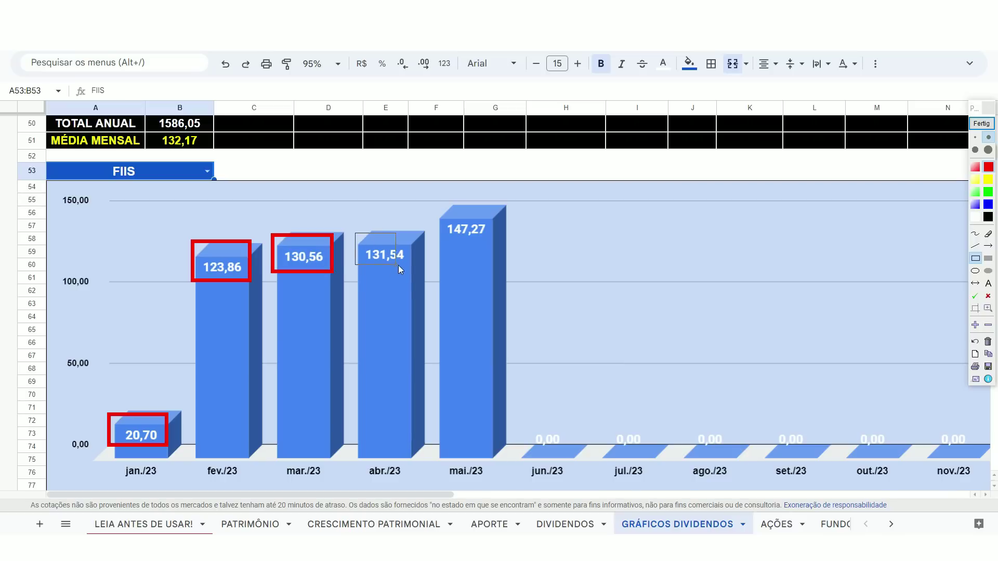
left_click_drag(412, 269, 412, 270)
left_click_drag(432, 204, 508, 242)
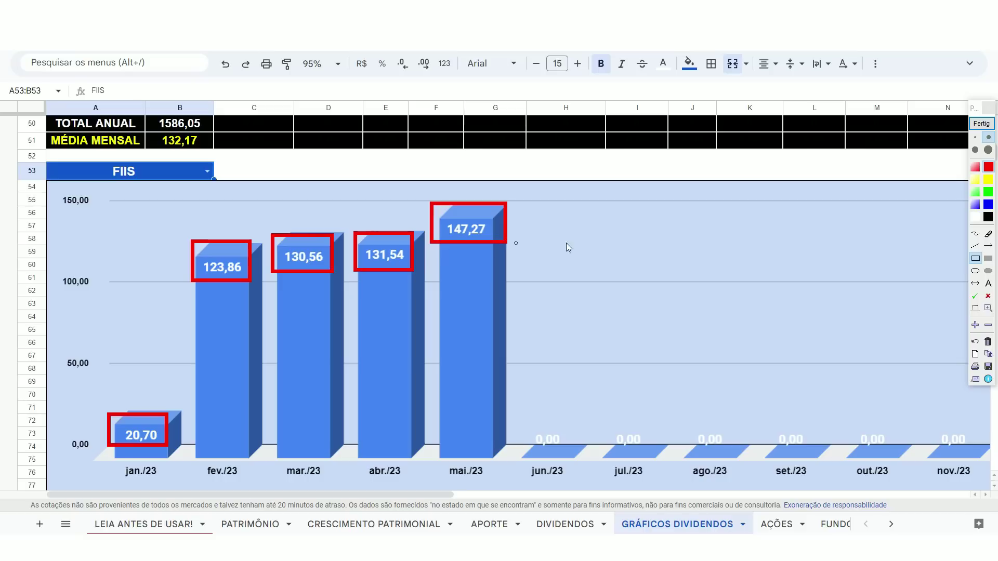
left_click(982, 124)
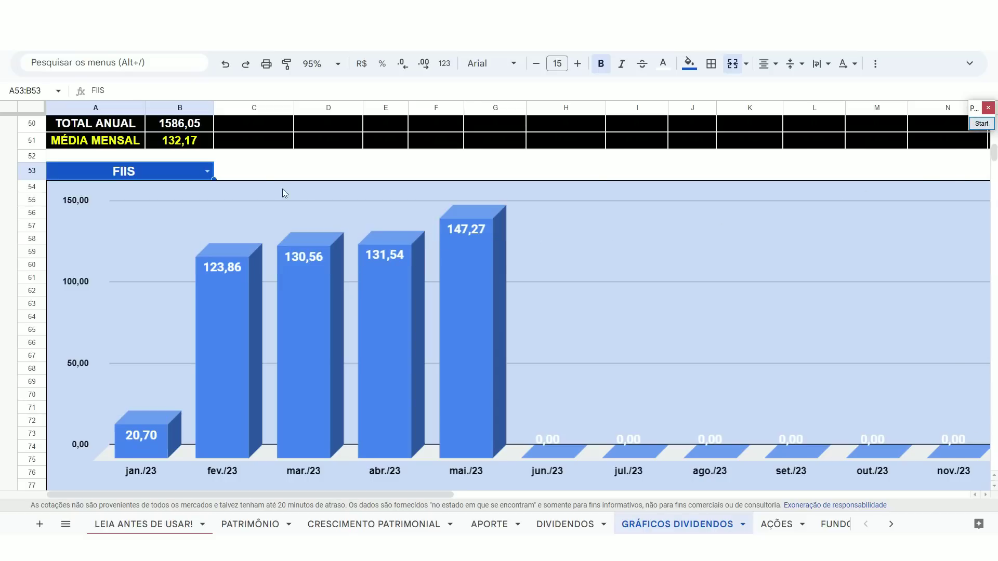
Step: Switch the monthly dividend chart to AÇÕES and outline its jan./23 to mai./23 values in red, including the empty abr./23
left_click(206, 171)
left_click(149, 214)
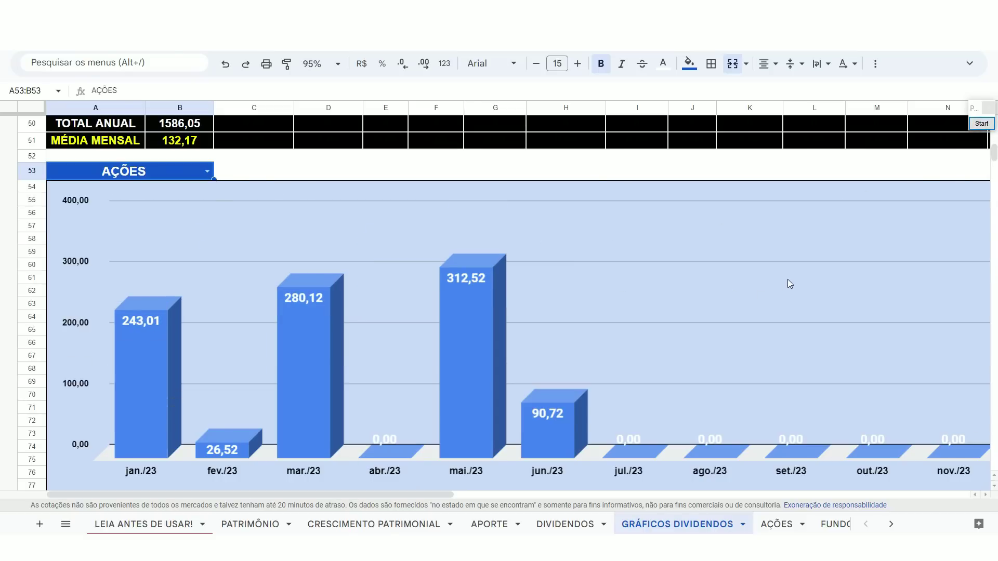
left_click(982, 123)
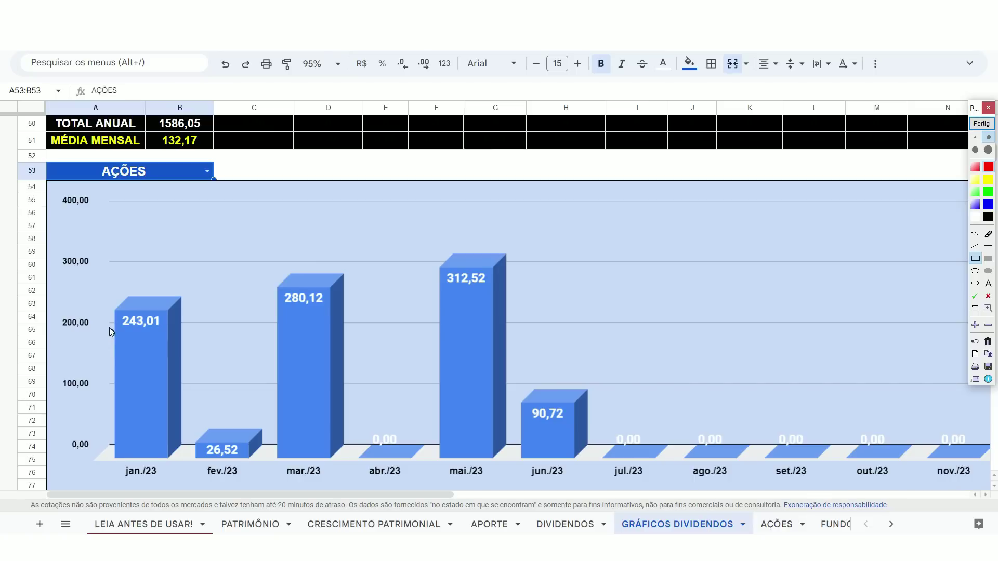
left_click_drag(163, 339, 168, 338)
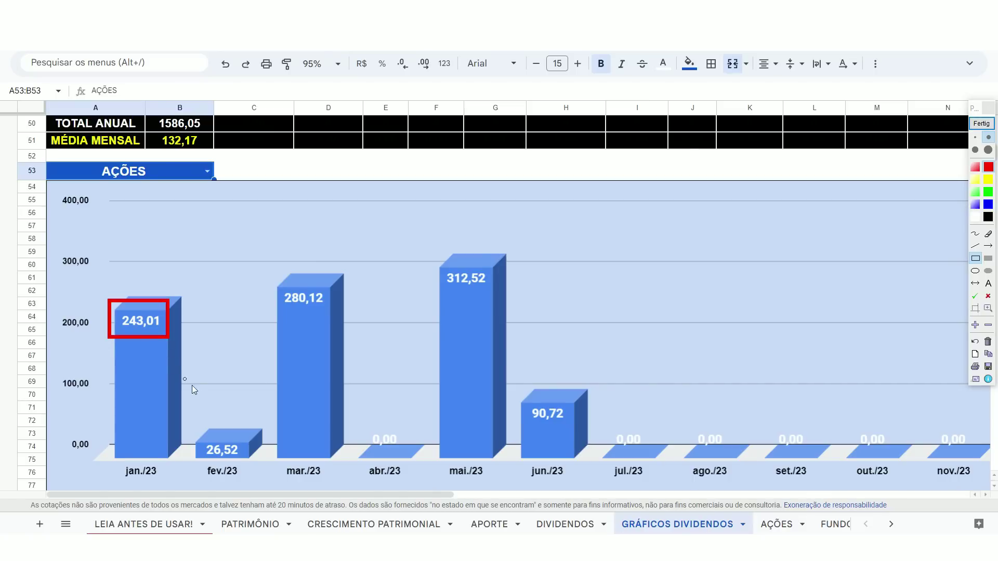
left_click_drag(192, 427, 251, 461)
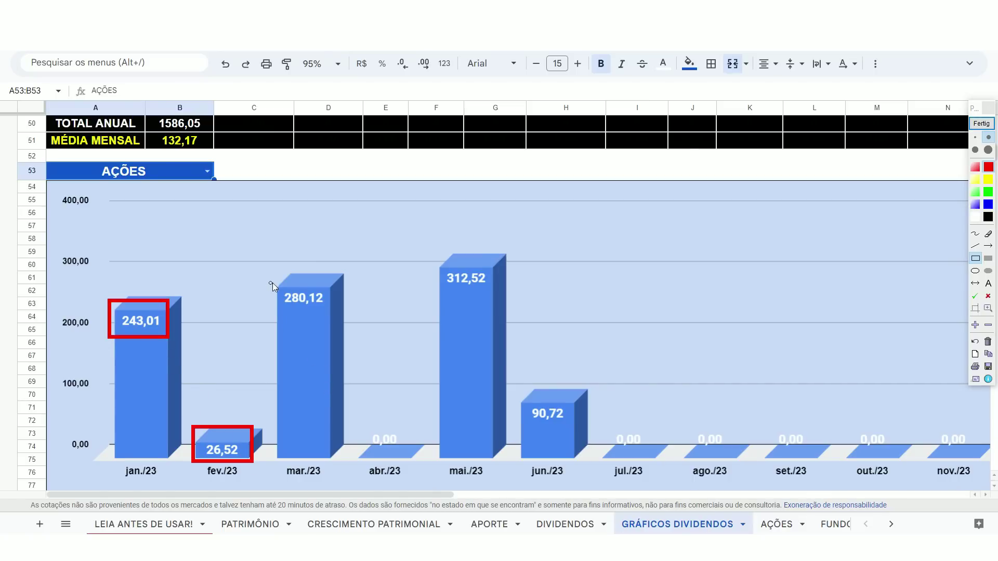
left_click_drag(343, 313, 344, 314)
left_click_drag(432, 258, 498, 294)
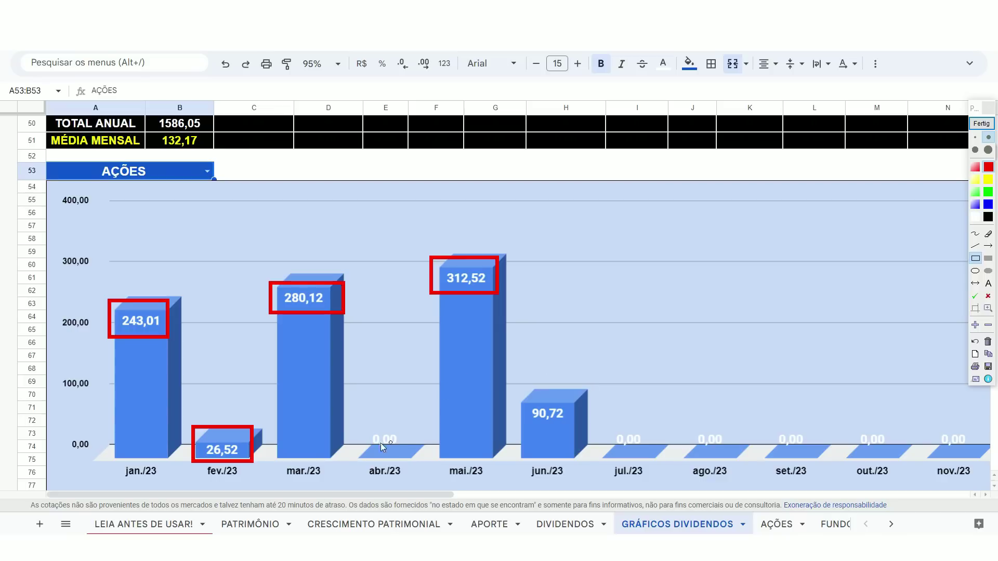
left_click_drag(355, 422, 423, 477)
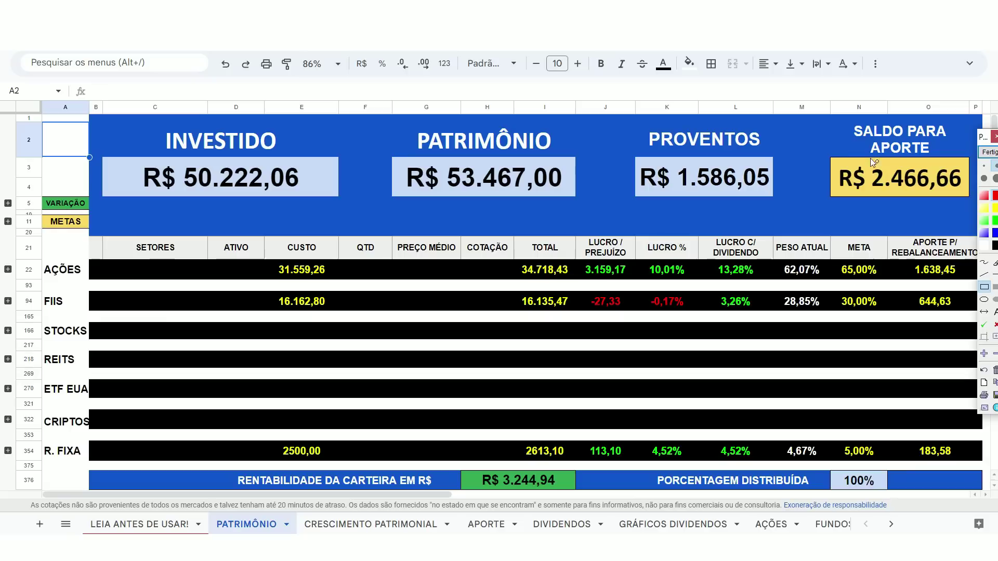
Step: Outline the SALDO PARA APORTE amount and the APORTE P/ REBALANCEAMENTO header in red on the PATRIMÔNIO sheet, moving the drawing palette off that column
left_click_drag(963, 198, 968, 196)
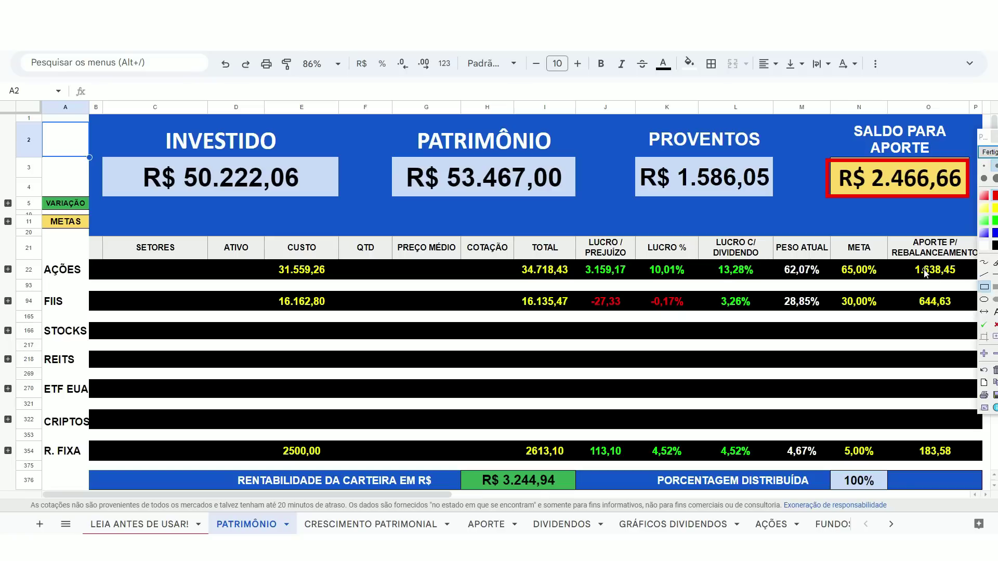
left_click_drag(885, 236, 978, 257)
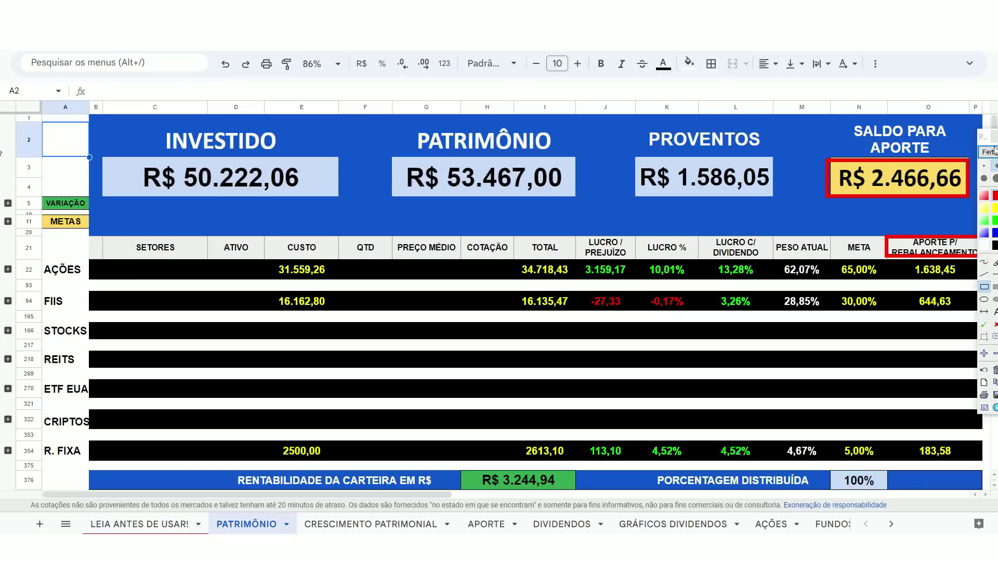
mouse_move(994, 149)
left_mouse_down()
mouse_move(144, 144)
mouse_move(119, 259)
mouse_move(168, 289)
left_mouse_up()
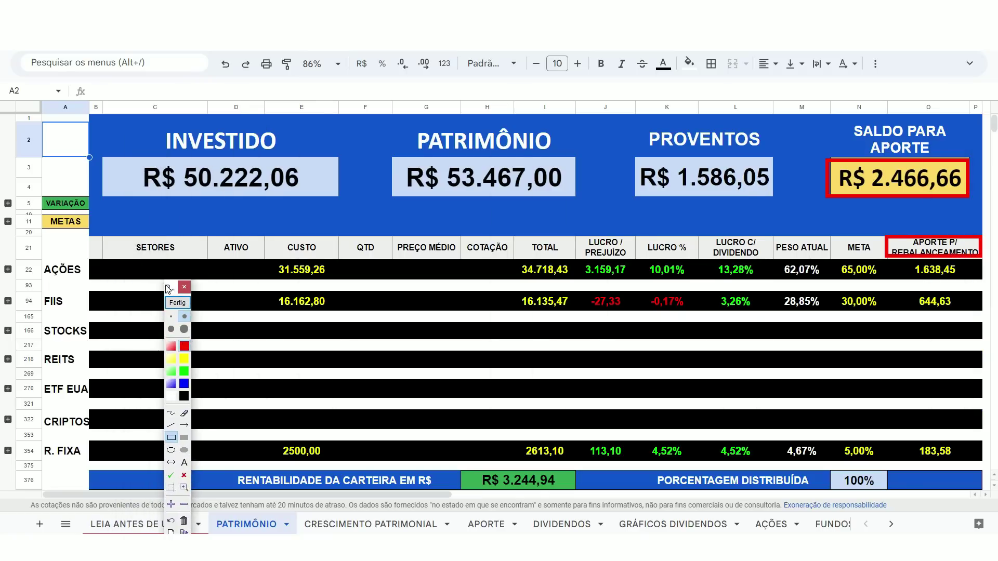
Step: Outline the AÇÕES label, its rebalancing contribution and META in red, then clear the outlines and mark its PESO ATUAL
left_click_drag(37, 254, 98, 285)
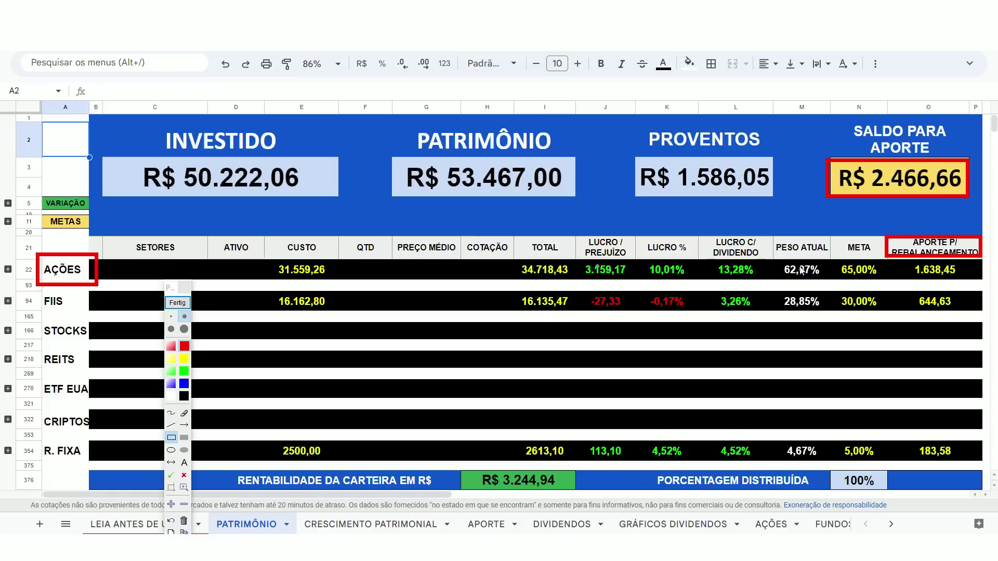
left_click_drag(949, 282, 964, 282)
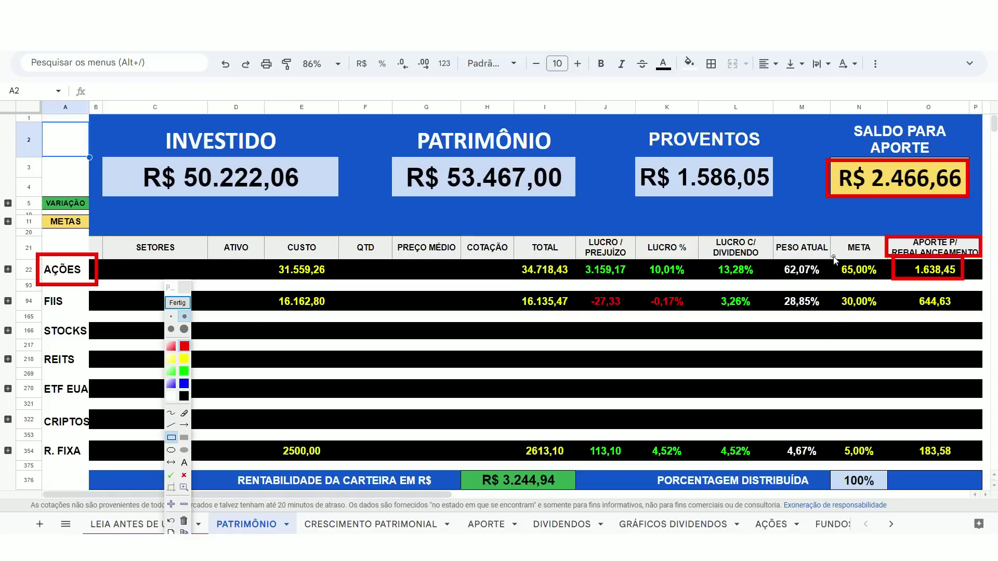
left_click_drag(832, 255, 887, 281)
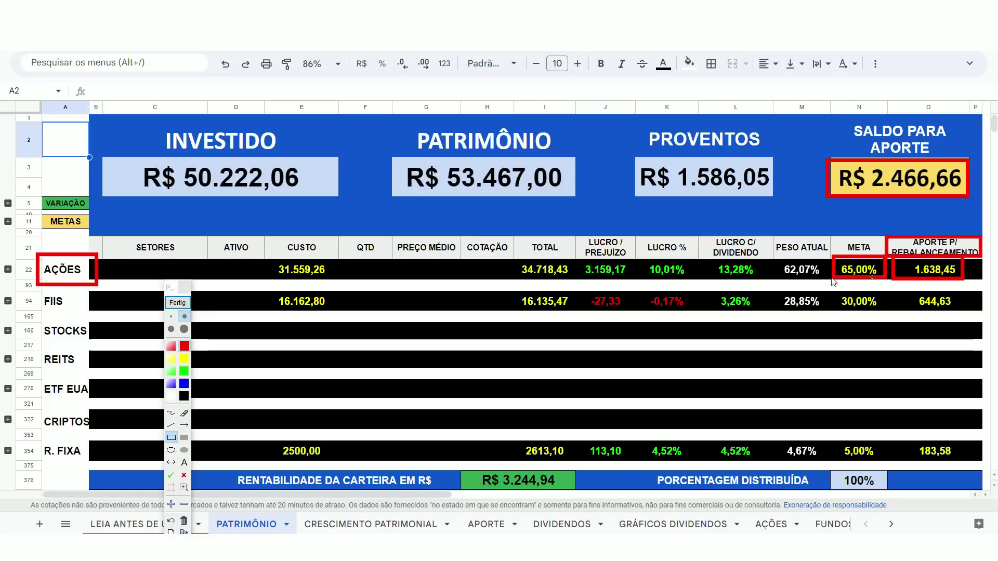
left_click(185, 521)
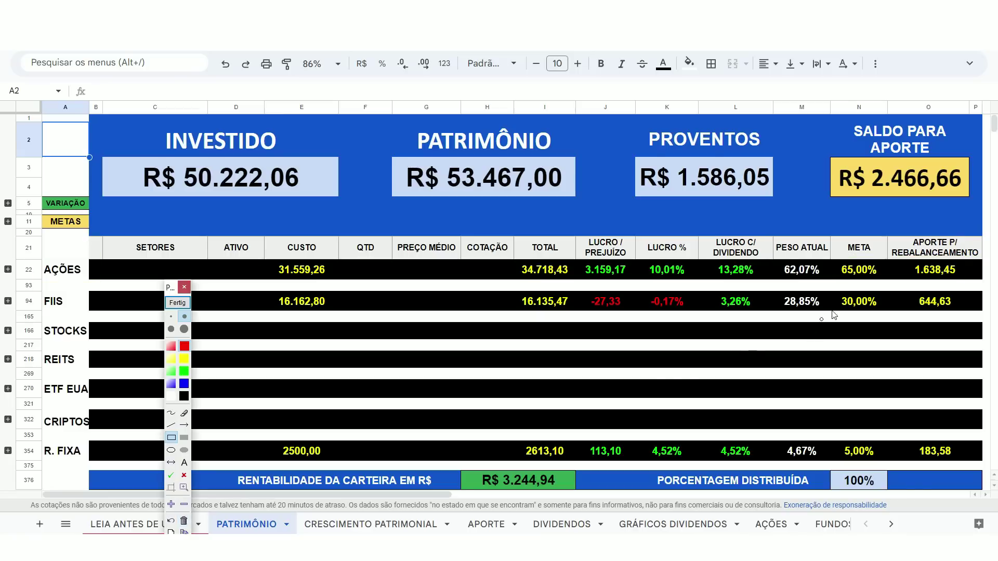
left_click_drag(773, 261, 827, 283)
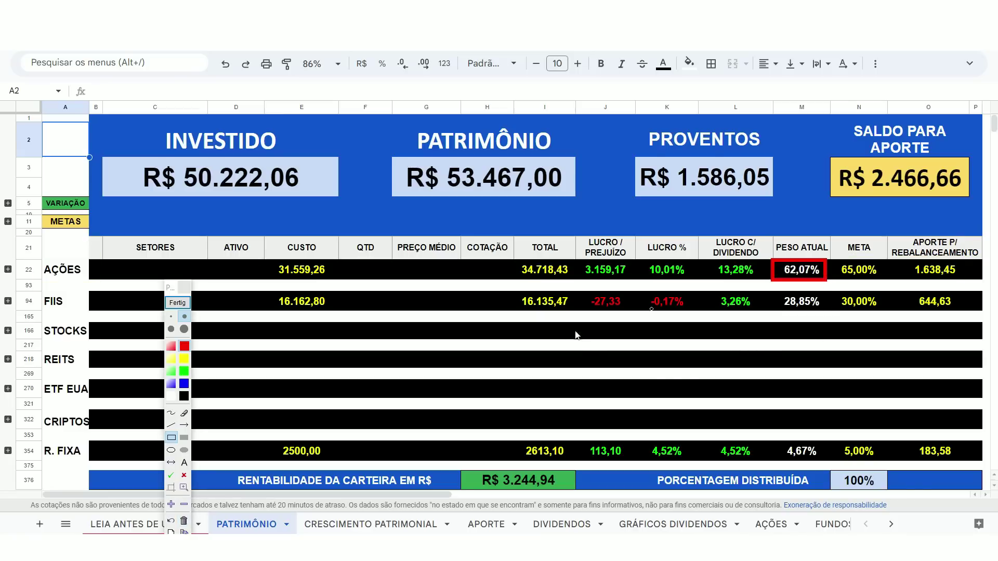
Step: Outline the FIIS label with its rebalancing contribution, META and PESO ATUAL in red, then clear all outlines
left_click_drag(22, 289, 90, 308)
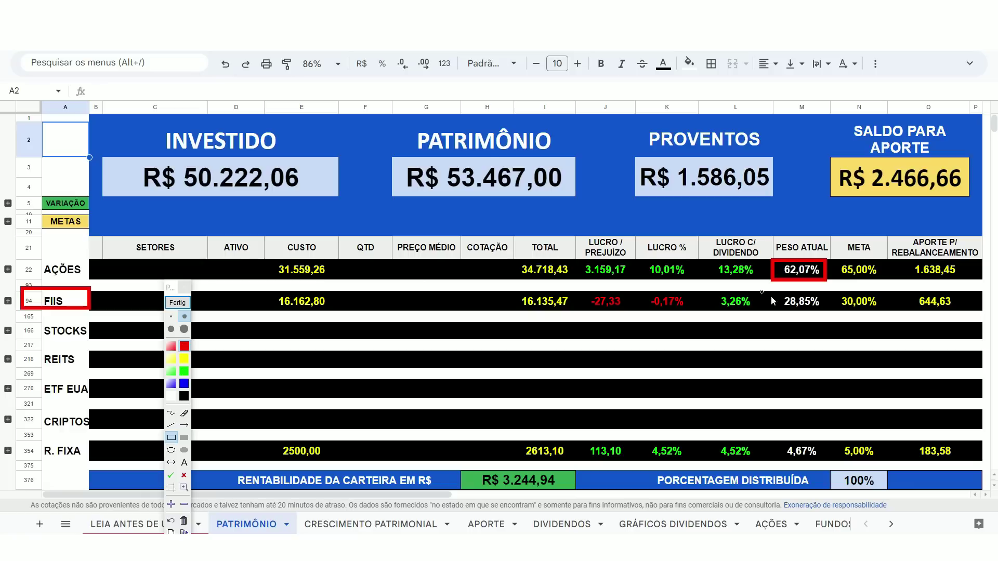
left_click_drag(903, 293, 963, 314)
left_click_drag(834, 287, 881, 314)
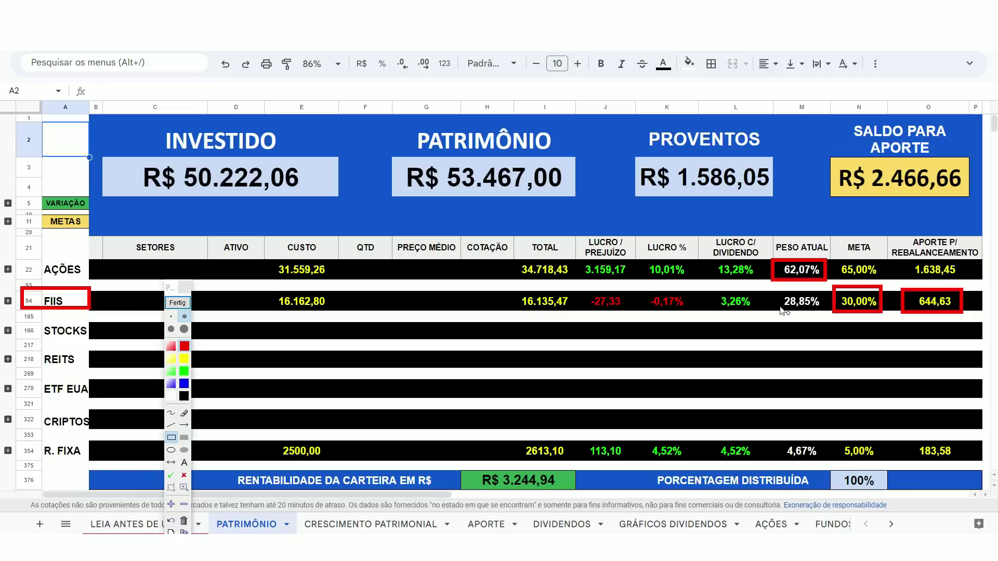
left_click_drag(774, 288, 825, 315)
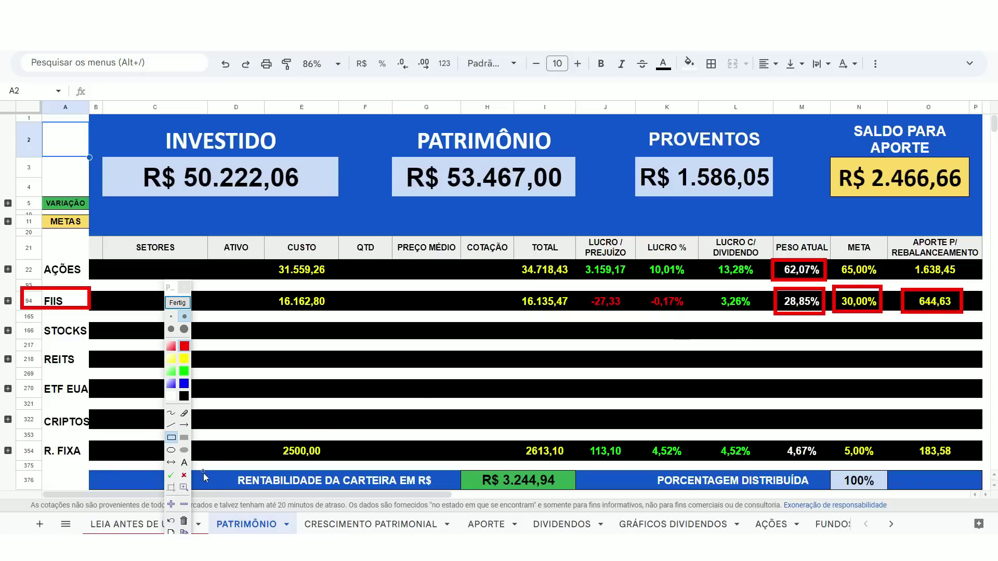
left_click(184, 521)
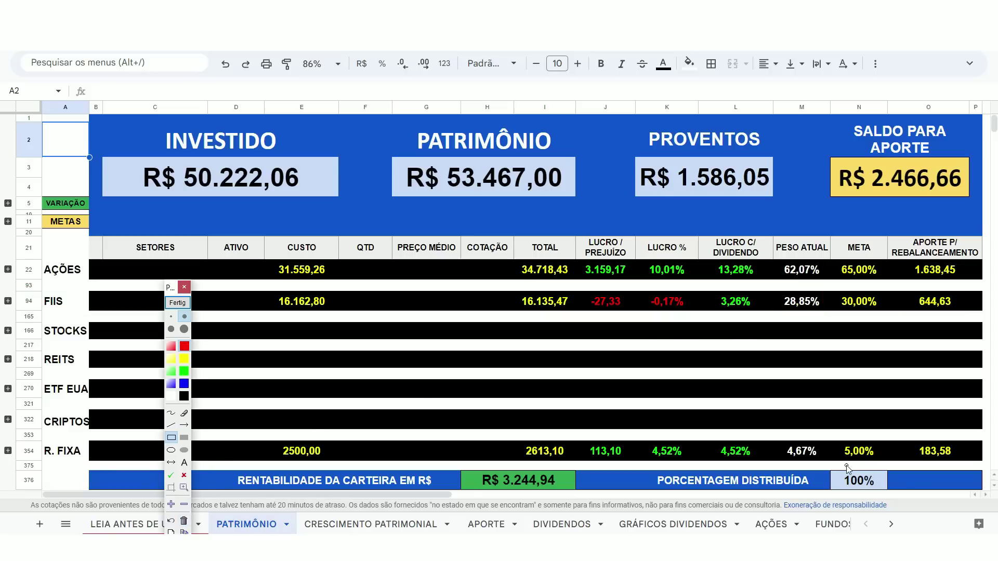
Step: Outline the META, PESO ATUAL and rebalancing contribution of the R. FIXA row in red
left_click_drag(828, 441, 881, 459)
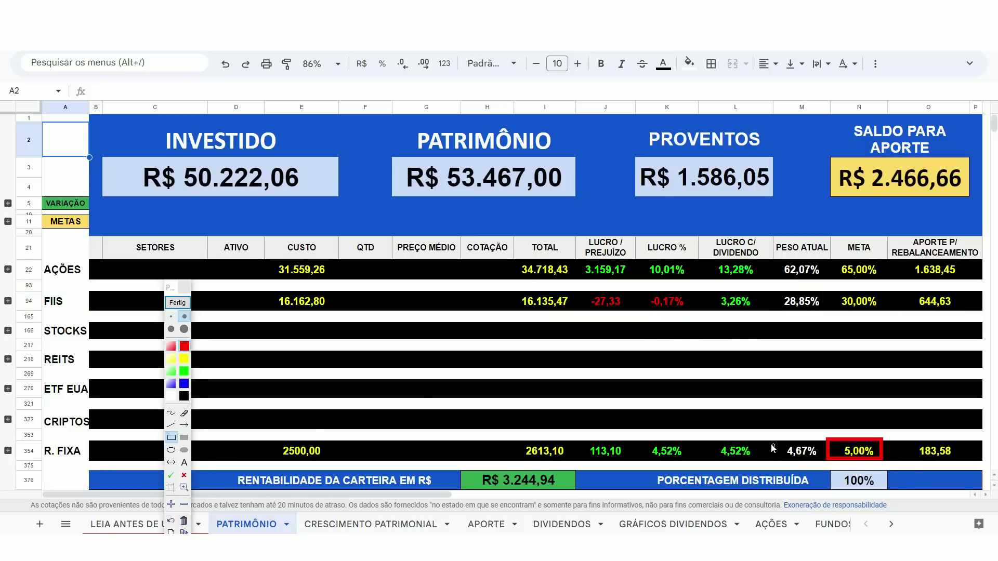
left_click_drag(771, 437, 823, 463)
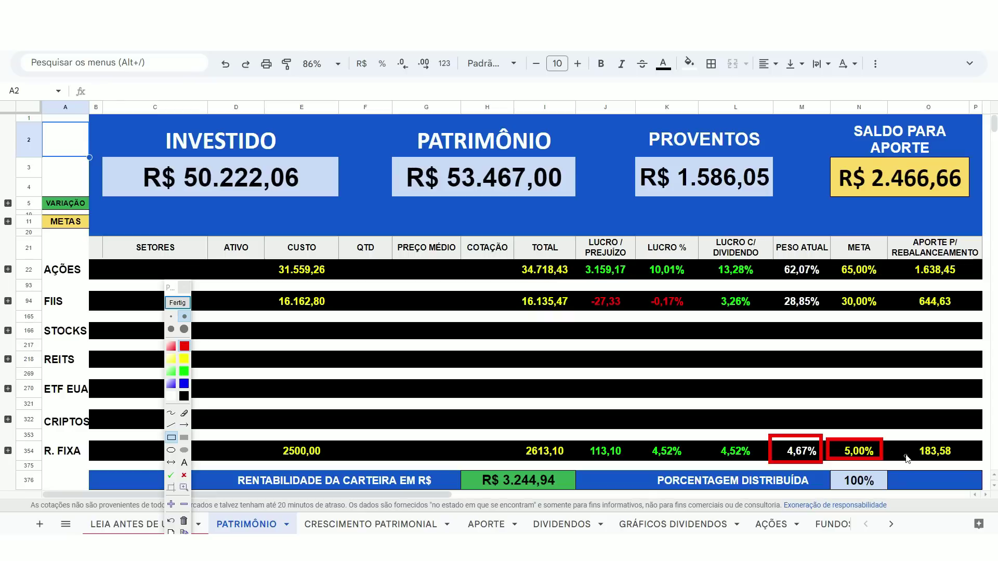
left_click_drag(910, 442, 960, 463)
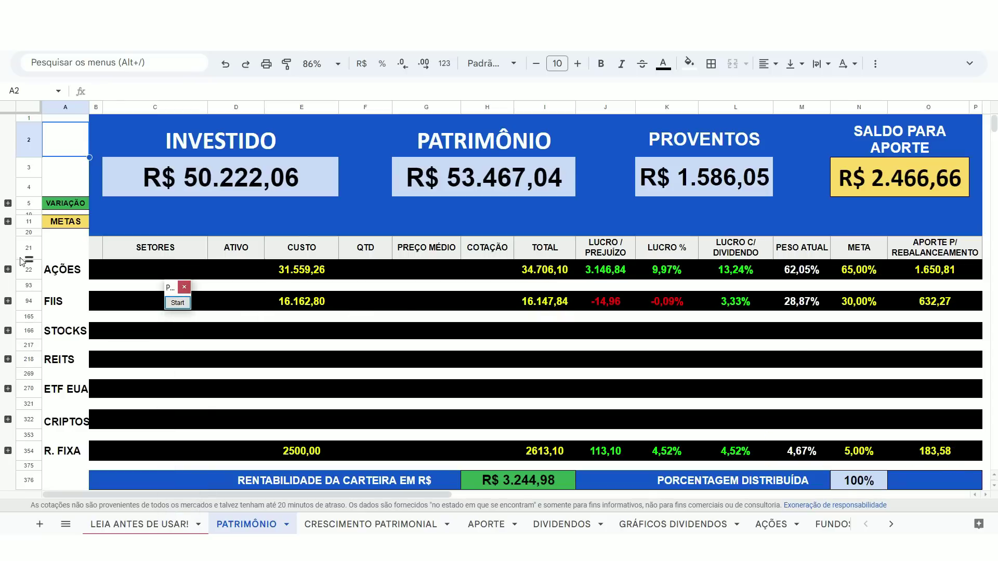
Step: Expand the AÇÕES row group and start annotating with the drawing palette placed below the AÇÕES label
left_click(8, 269)
left_click(61, 171)
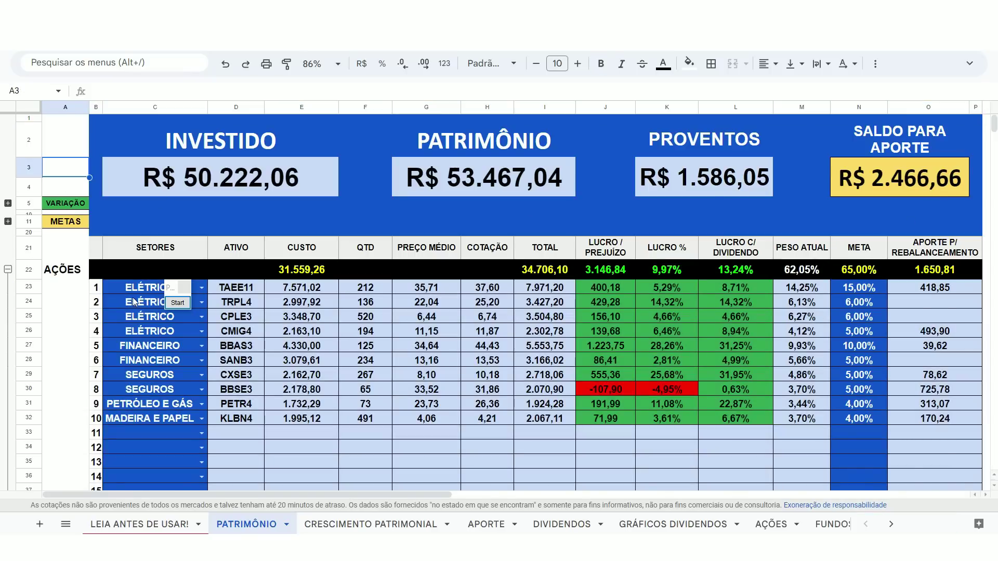
left_click_drag(169, 288, 57, 291)
left_click(65, 307)
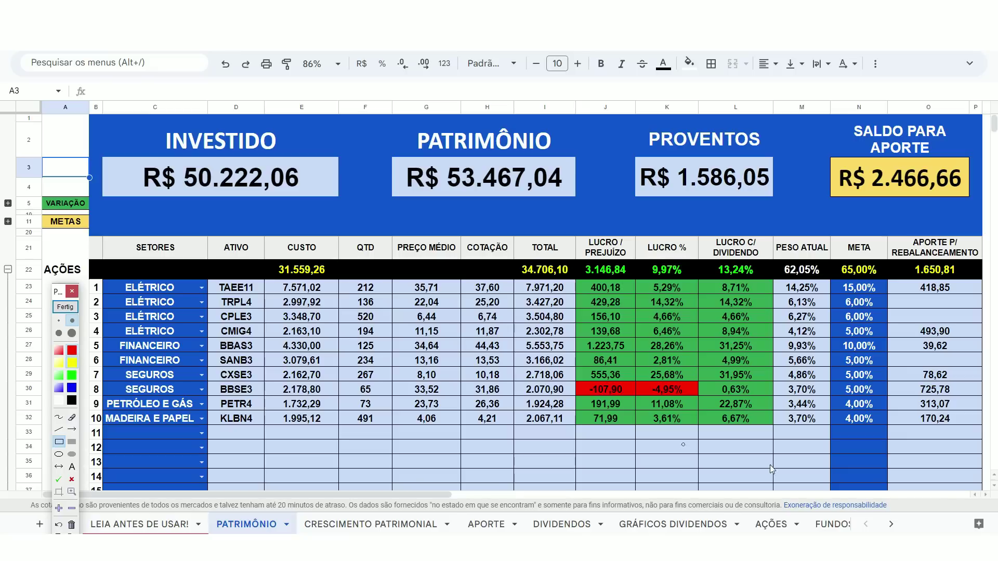
Step: Outline BBSE3's rebalancing contribution, LUCRO / PREJUÍZO and LUCRO C/ DIVIDENDO values in yellow, then finish the annotation
left_click_drag(902, 378, 958, 397)
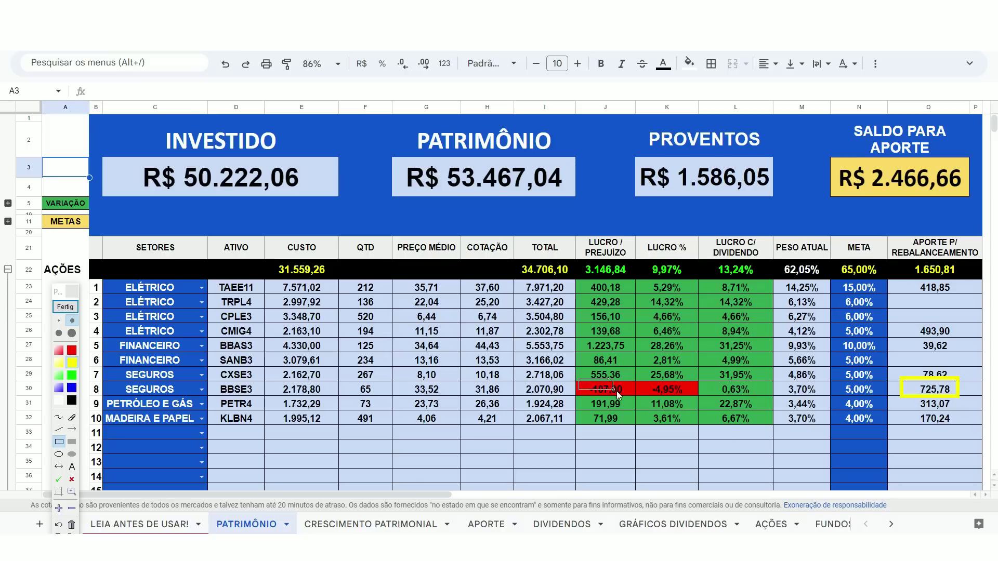
left_click_drag(628, 397, 629, 398)
left_click_drag(758, 398, 759, 398)
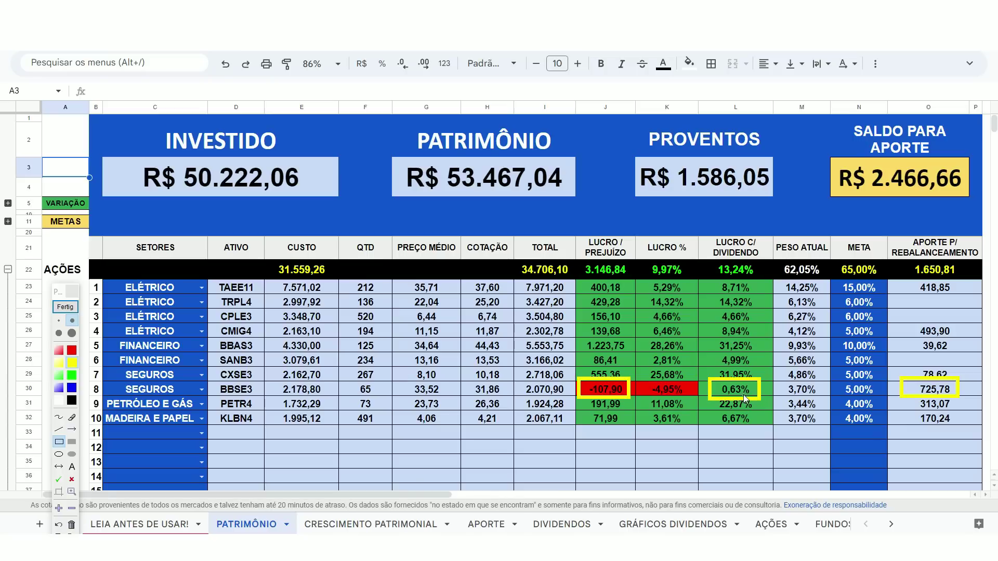
left_click(66, 308)
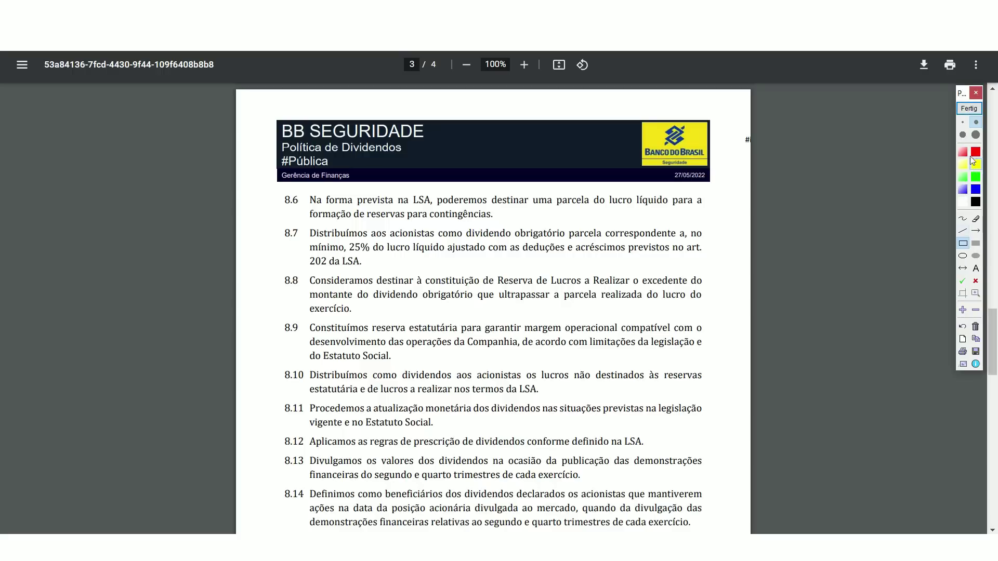
Step: Outline the BB SEGURIDADE dividend policy title and clause 8.13 in red in the PDF, then finish the annotation
mouse_move(270, 107)
left_mouse_down()
mouse_move(398, 182)
mouse_move(426, 183)
left_mouse_up()
mouse_move(273, 472)
left_mouse_down()
mouse_move(312, 470)
mouse_move(310, 454)
mouse_move(471, 493)
mouse_move(712, 484)
left_mouse_up()
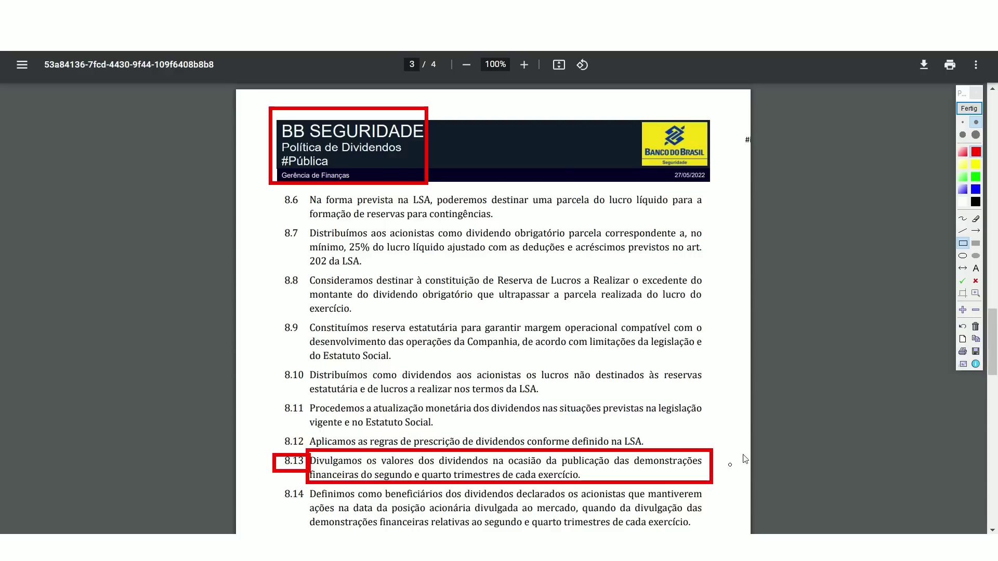
left_click(969, 108)
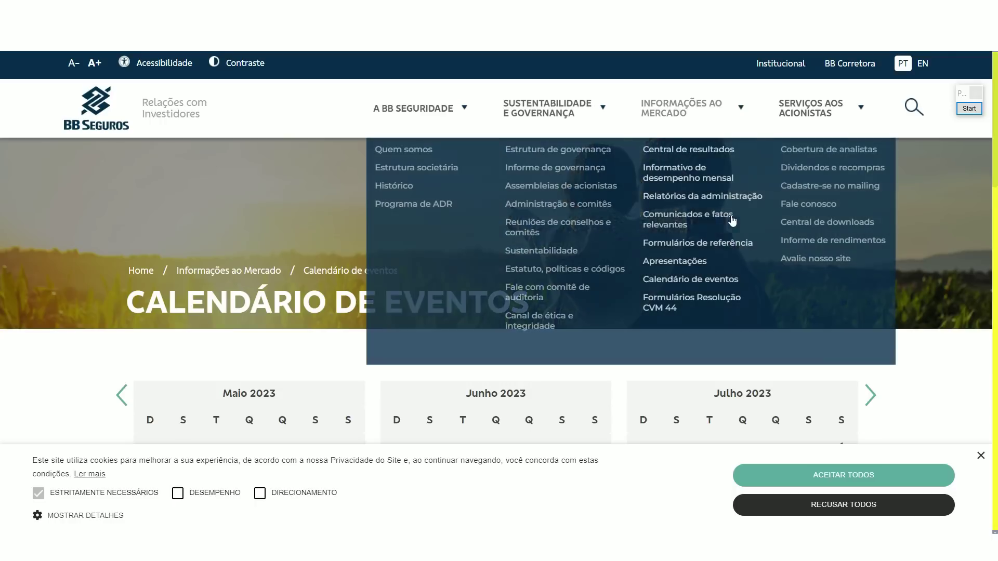
Step: Advance the BB Seguridade events calendar to August 2023 and show the list of events for day 7
scroll(935, 198, "down", 4)
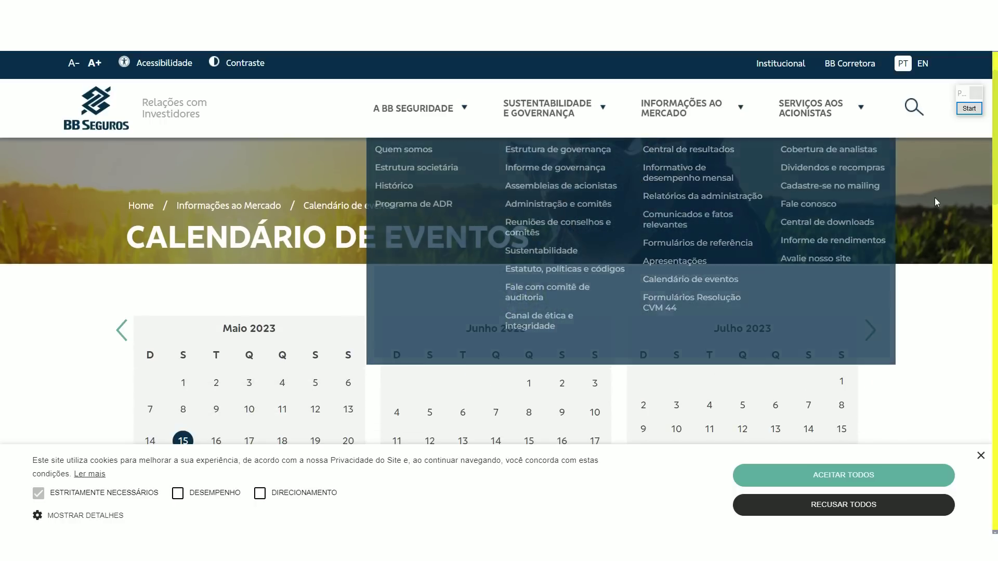
scroll(934, 211, "down", 1)
scroll(931, 209, "up", 1)
left_click(869, 200)
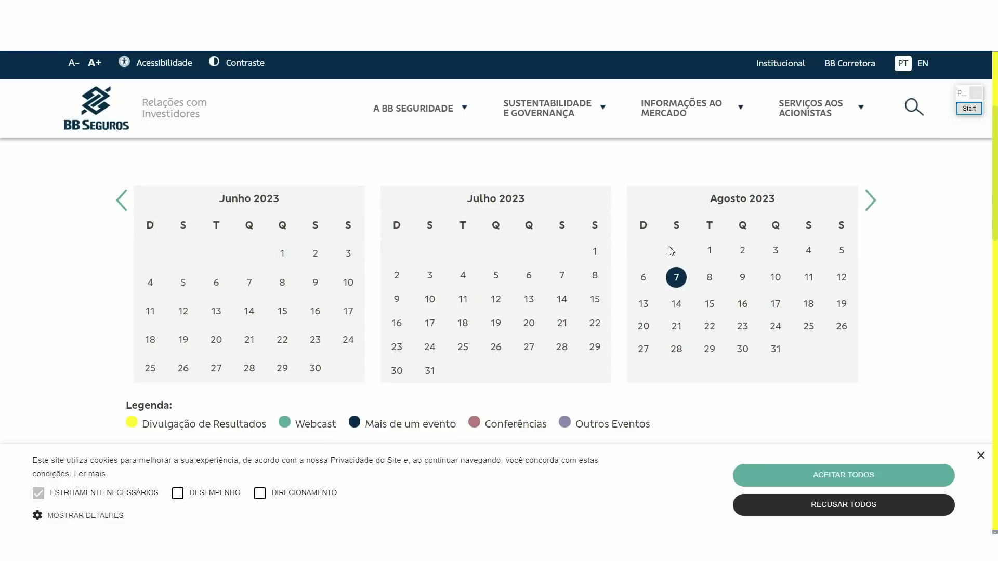
mouse_move(679, 286)
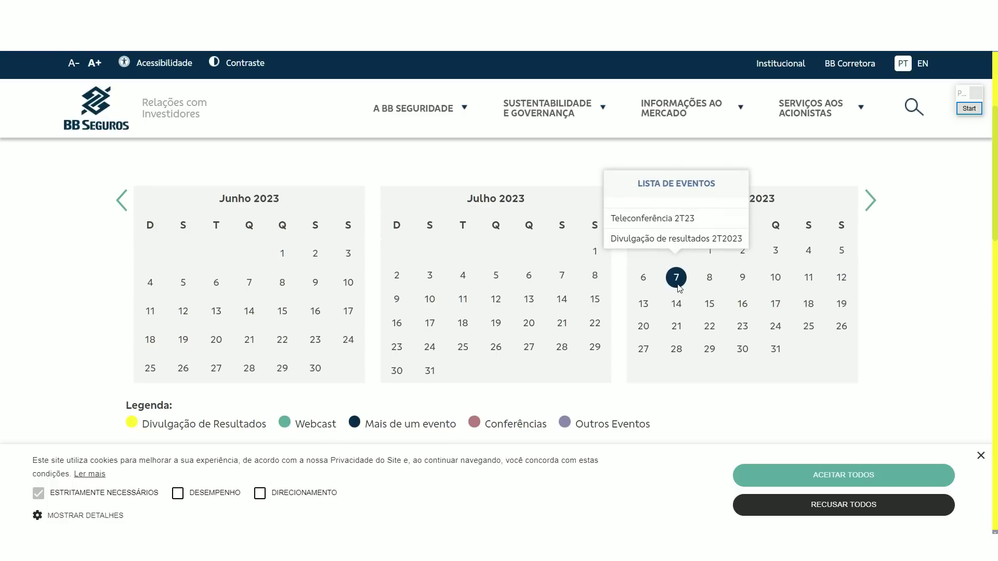
Step: Outline the Agosto 2023 heading and day 7 in red, and draw an arrow pointing at day 7
left_click(970, 108)
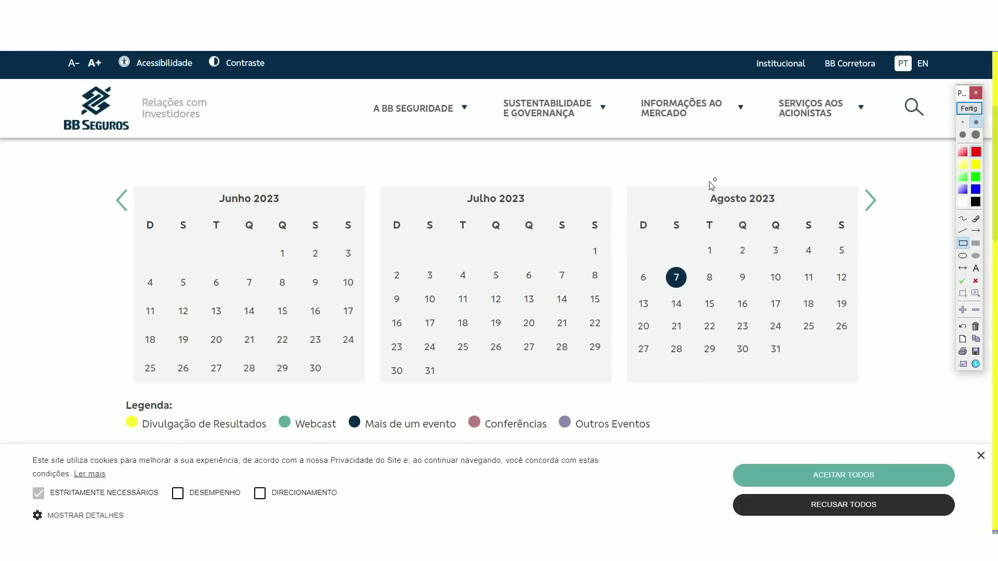
left_click_drag(693, 188, 794, 212)
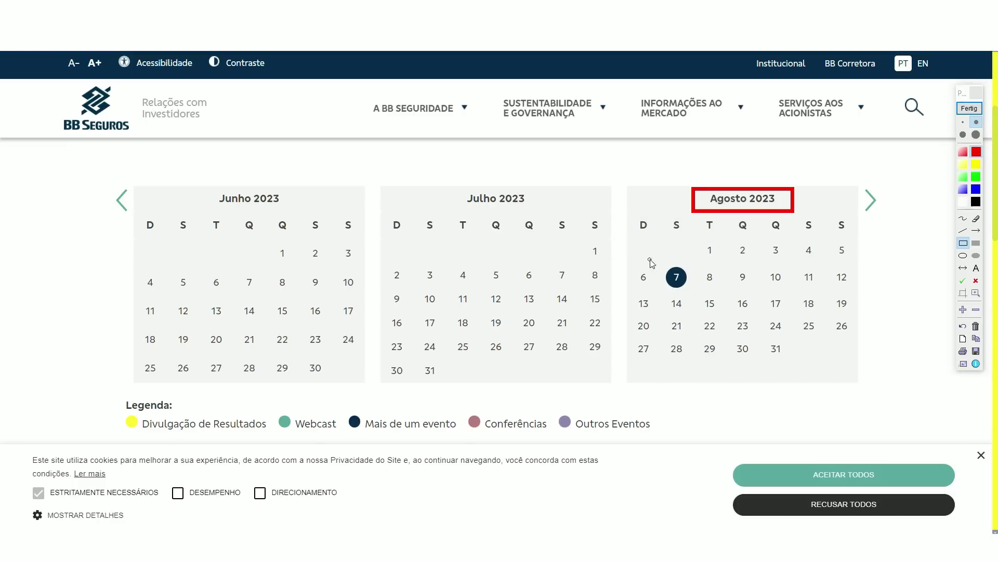
left_click_drag(649, 260, 701, 295)
left_click(976, 230)
left_click_drag(572, 242, 650, 263)
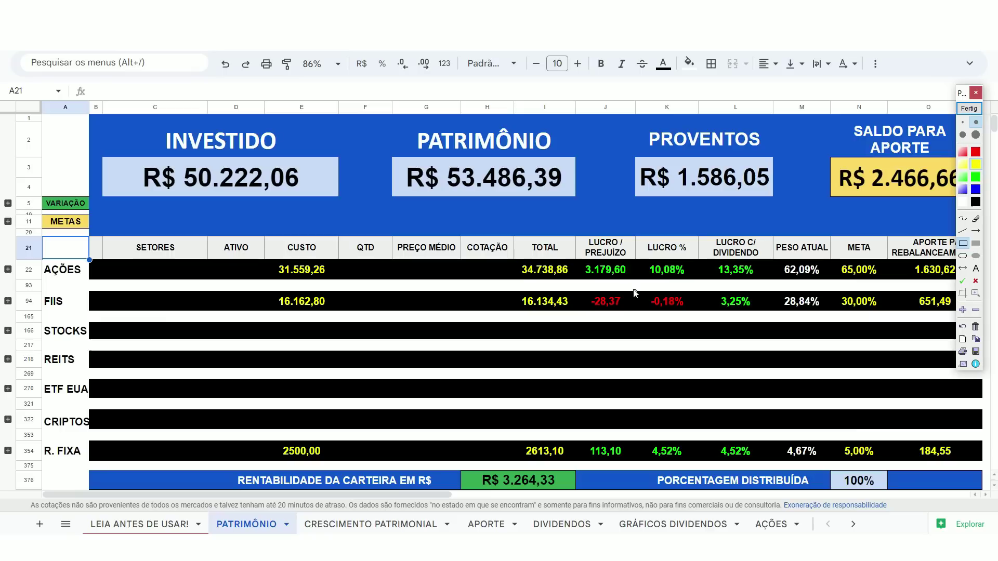
Step: Outline the FIIS row's LUCRO % and LUCRO C/ DIVIDENDO values in yellow, then expand the FIIS row group
mouse_move(633, 289)
left_mouse_down()
mouse_move(676, 314)
mouse_move(754, 313)
left_mouse_up()
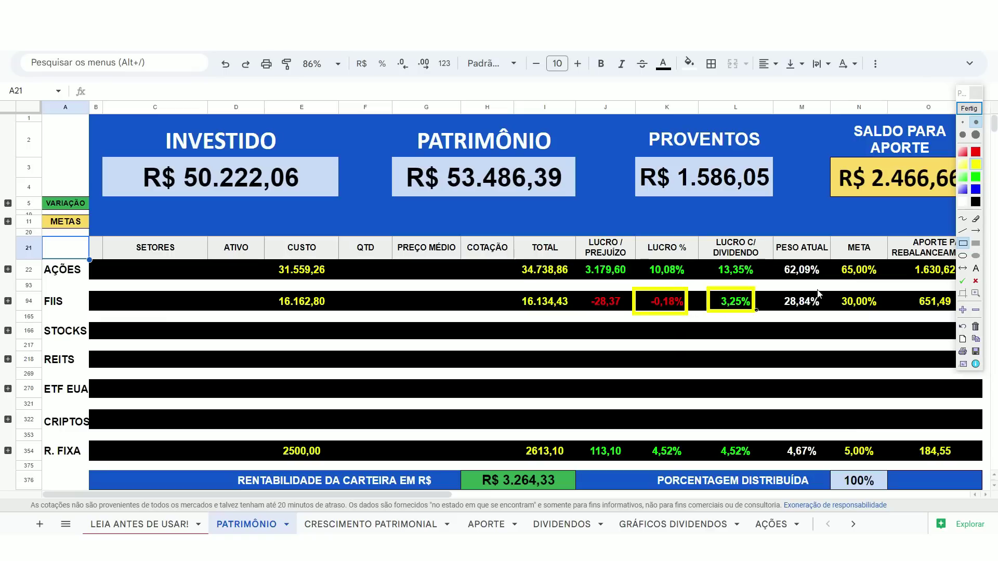
left_click(969, 108)
left_click(8, 301)
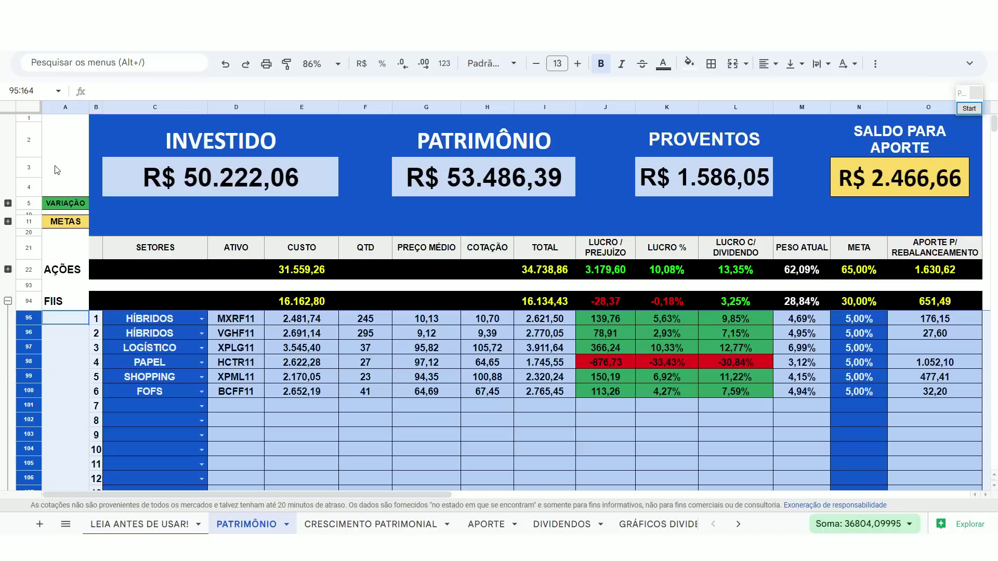
left_click(57, 170)
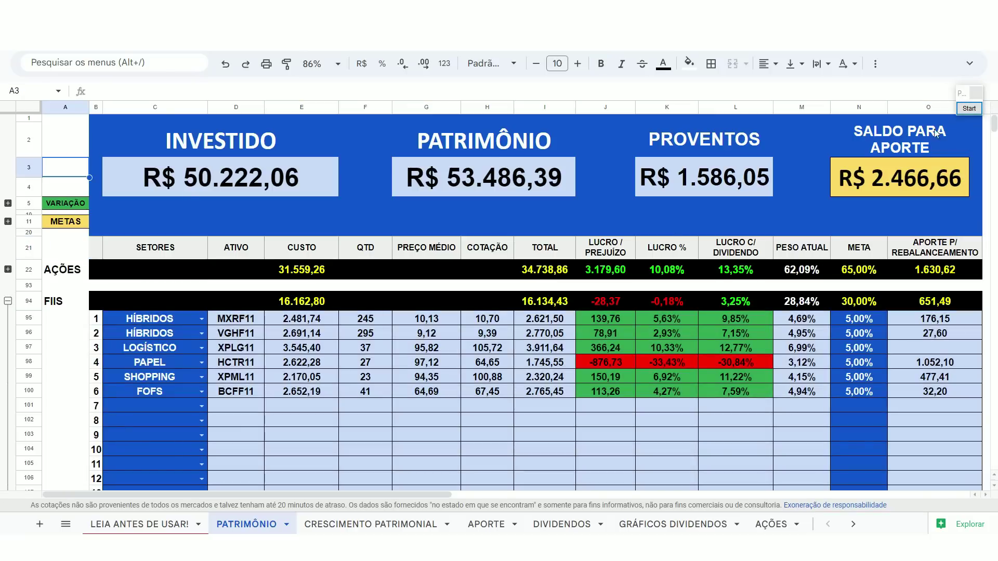
Step: Outline HCTR11, its LUCRO % and LUCRO C/ DIVIDENDO values, and the six FII META values in yellow, then finish the annotation
left_click(965, 108)
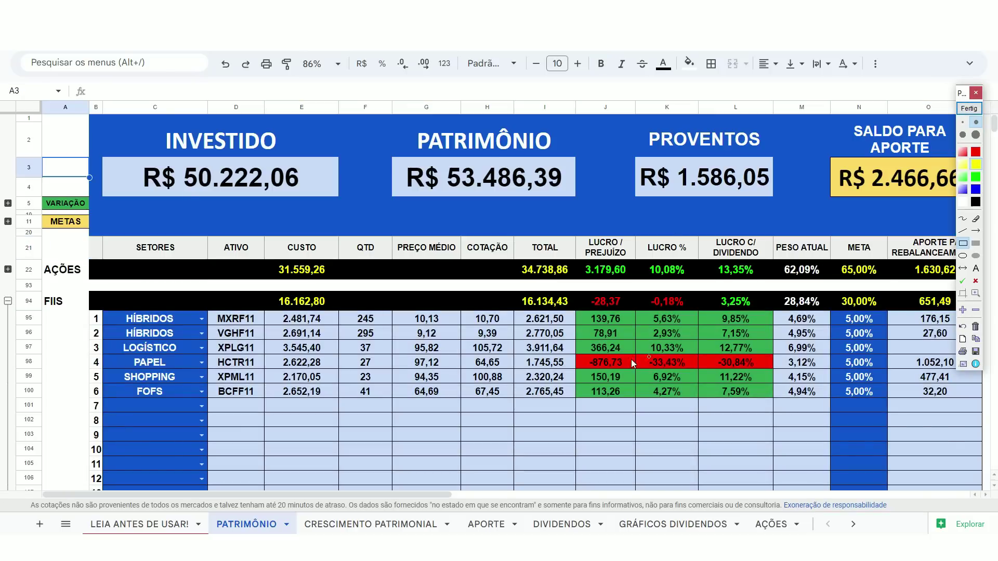
left_click_drag(207, 352, 262, 373)
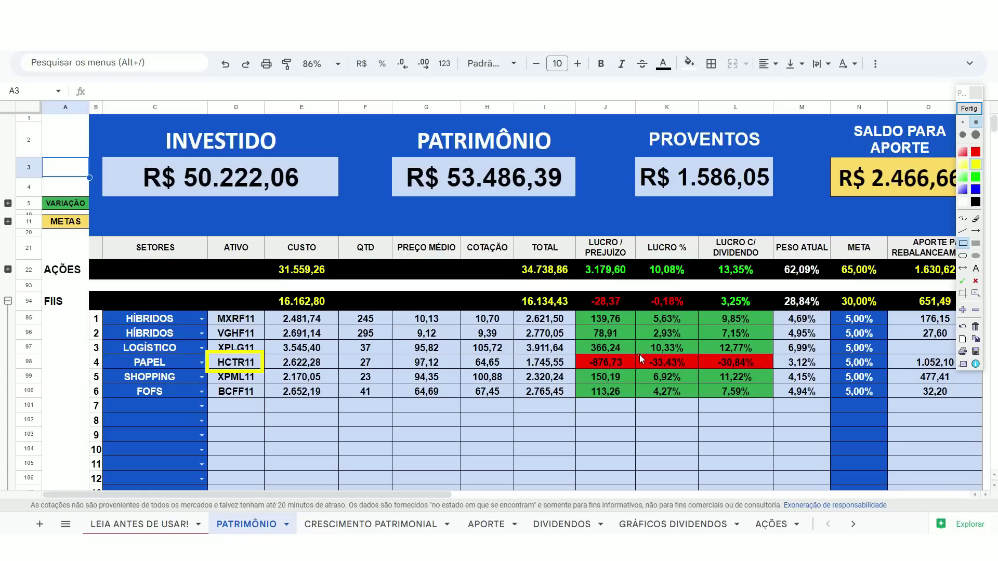
left_click_drag(640, 354, 763, 370)
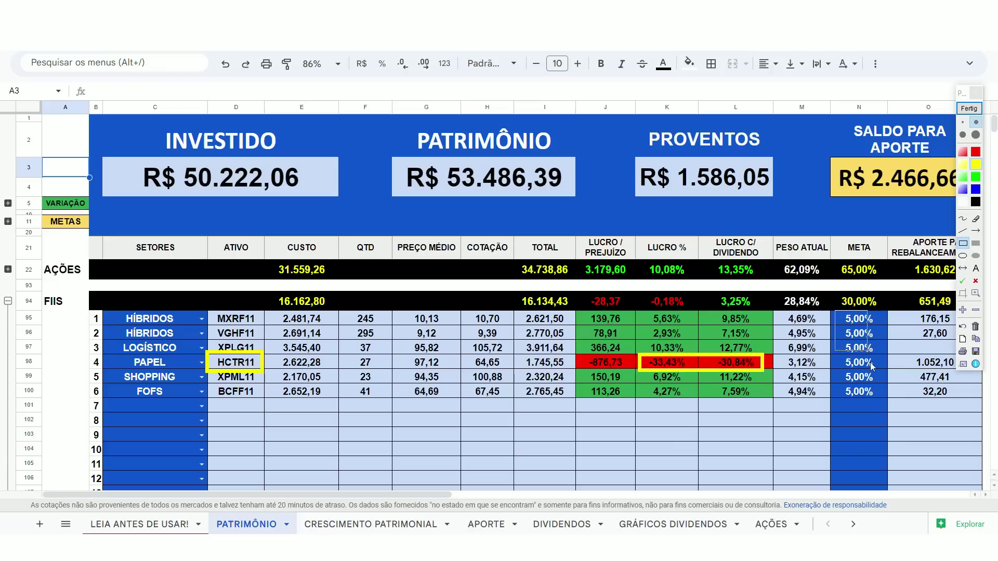
left_click_drag(871, 363, 881, 401)
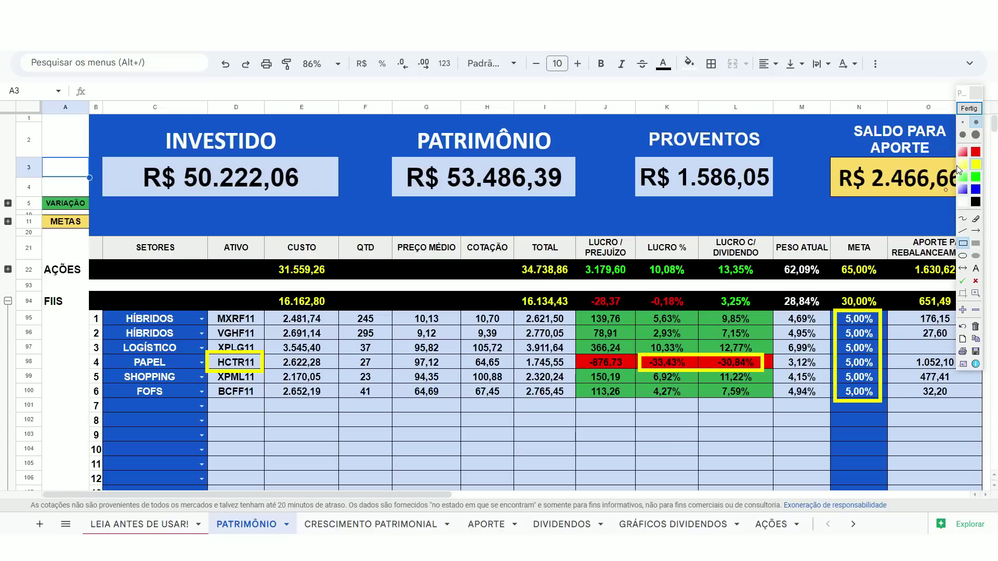
left_click(967, 110)
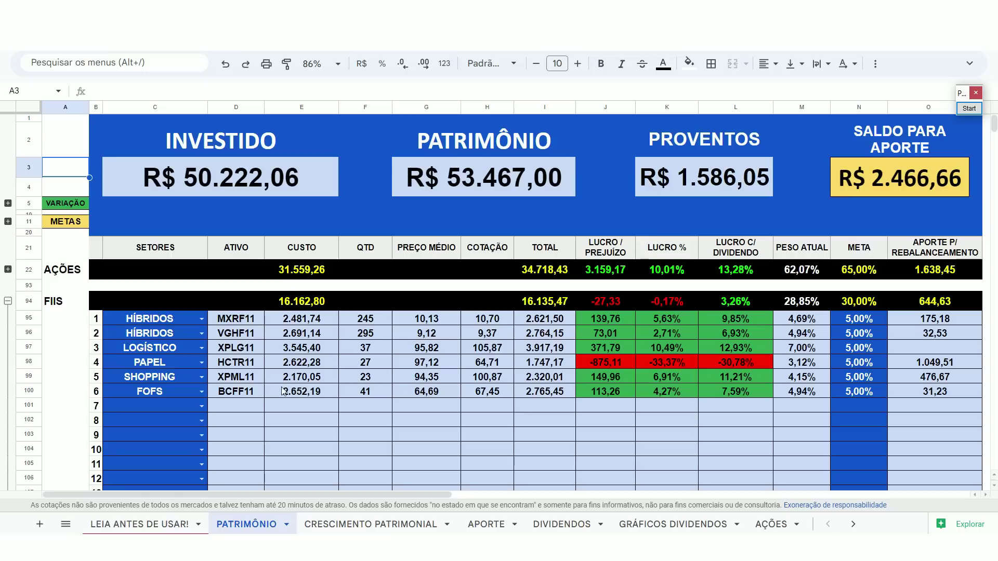
Step: Fill the seventh FIIS row with the sector LOGÍSTICO and a META of 5%
left_click(202, 407)
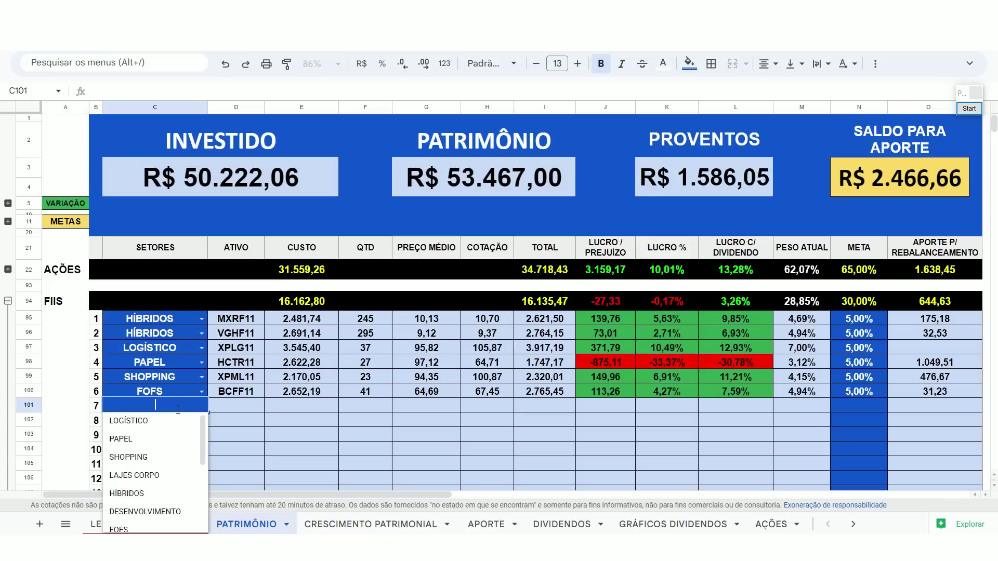
left_click(130, 419)
left_click(856, 406)
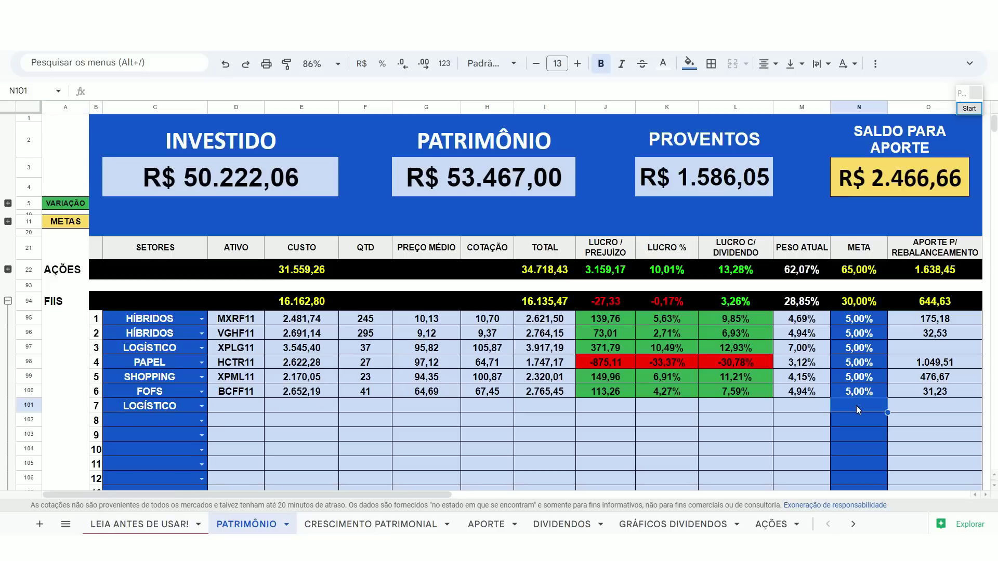
type("5%")
left_click(801, 448)
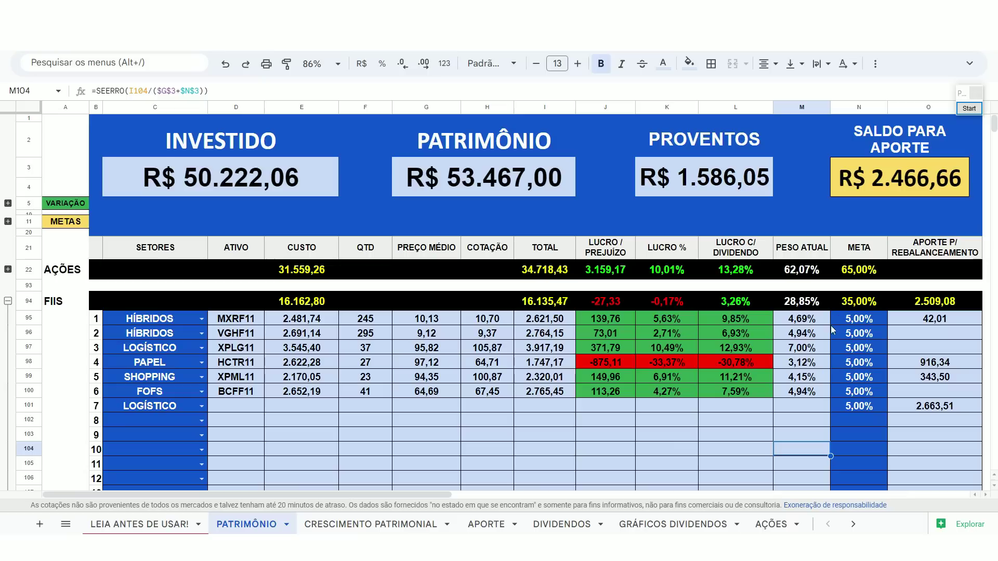
Step: Collapse the FIIS row group and outline the PORCENTAGEM DISTRIBUÍDA value in yellow, then finish the annotation
left_click(8, 301)
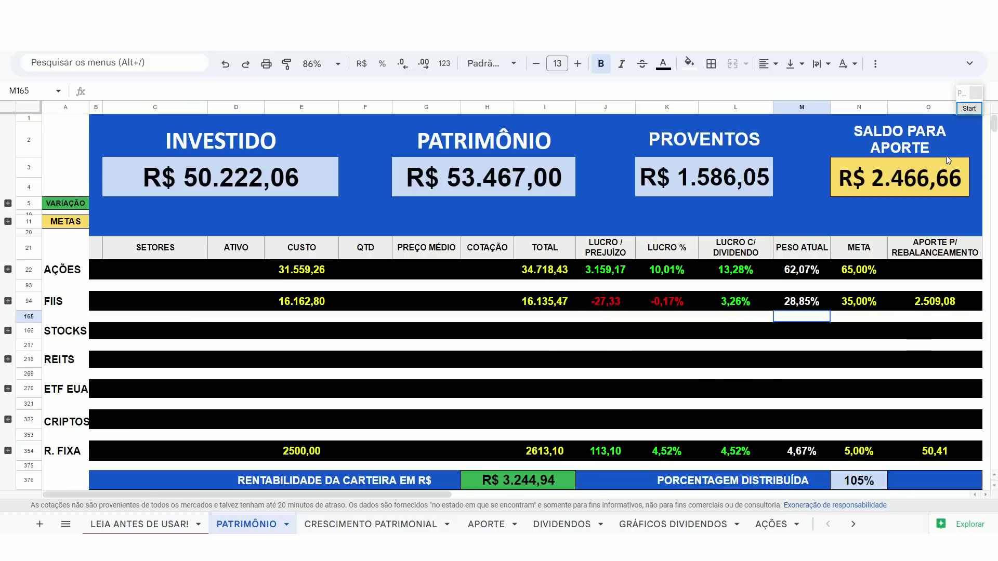
left_click(970, 109)
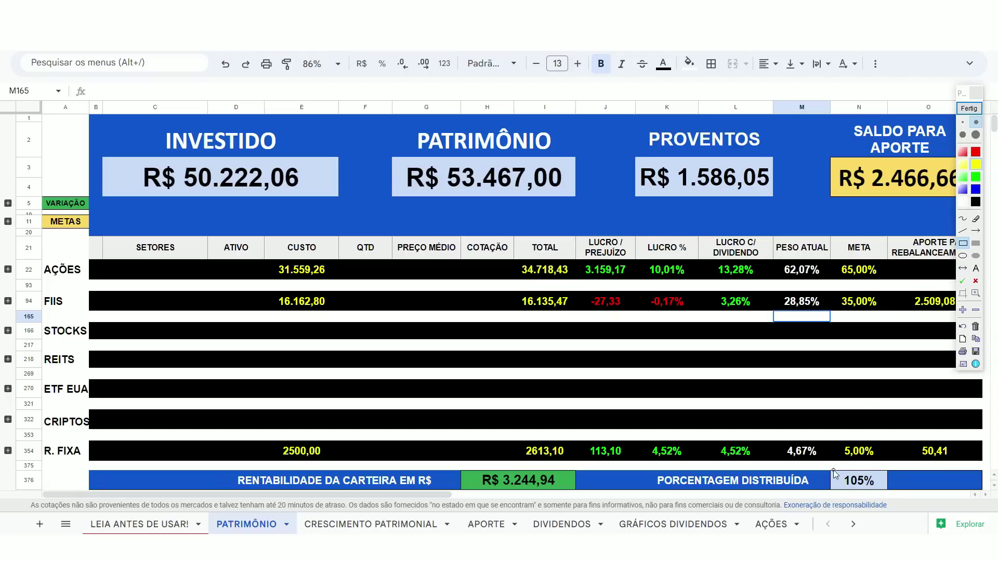
left_click_drag(833, 469, 882, 494)
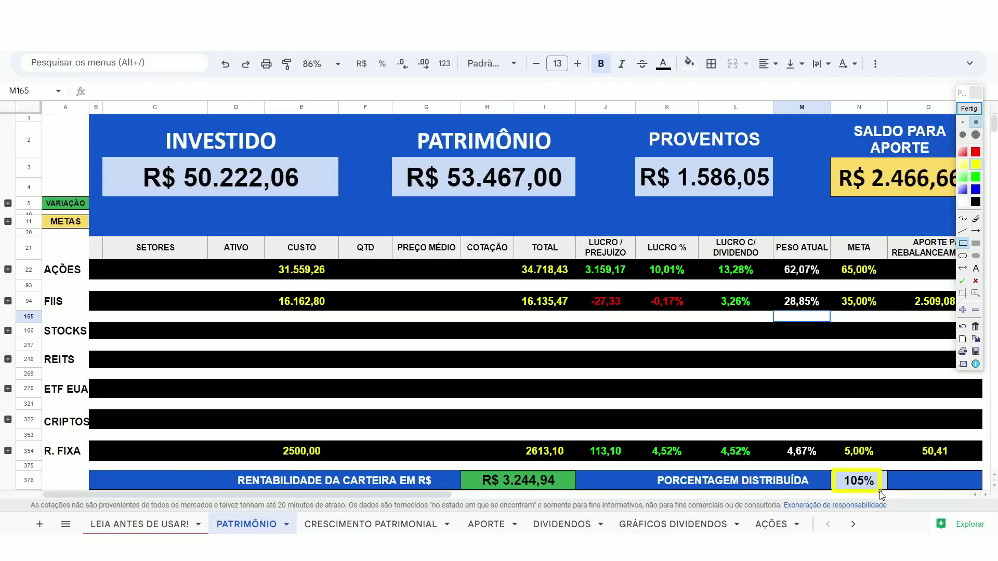
left_click(969, 109)
Step: Expand the FIIS row group and set the META of HCTR11 to 2%, VGHF11 to 4% and XPLG11 to 4%
left_click(8, 301)
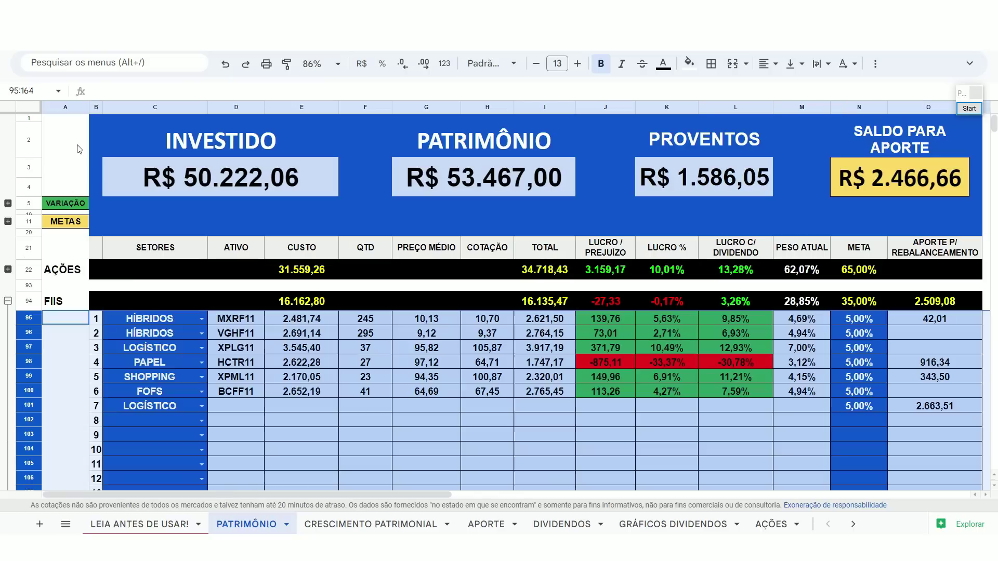
left_click(859, 366)
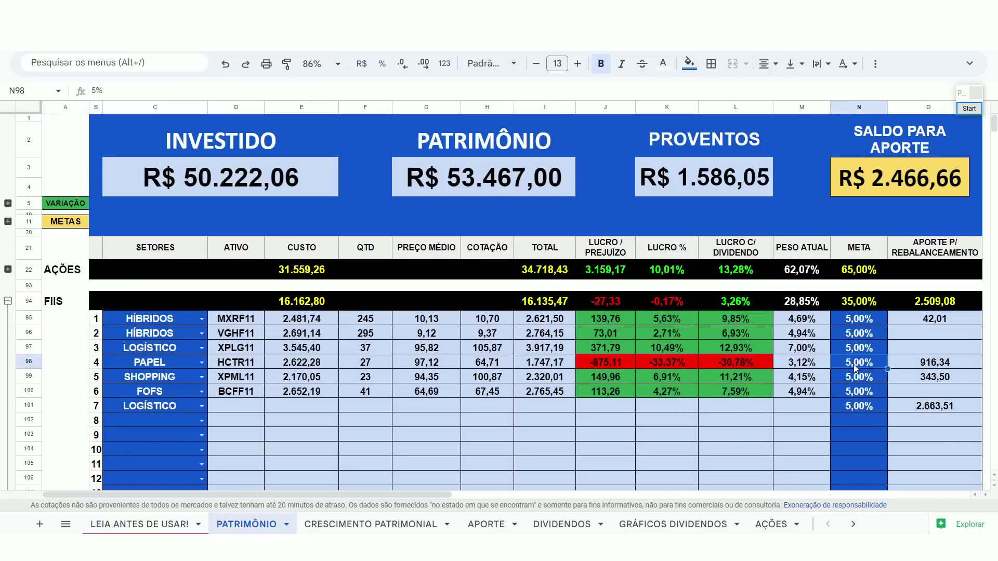
type("2")
key("Return")
left_click(862, 336)
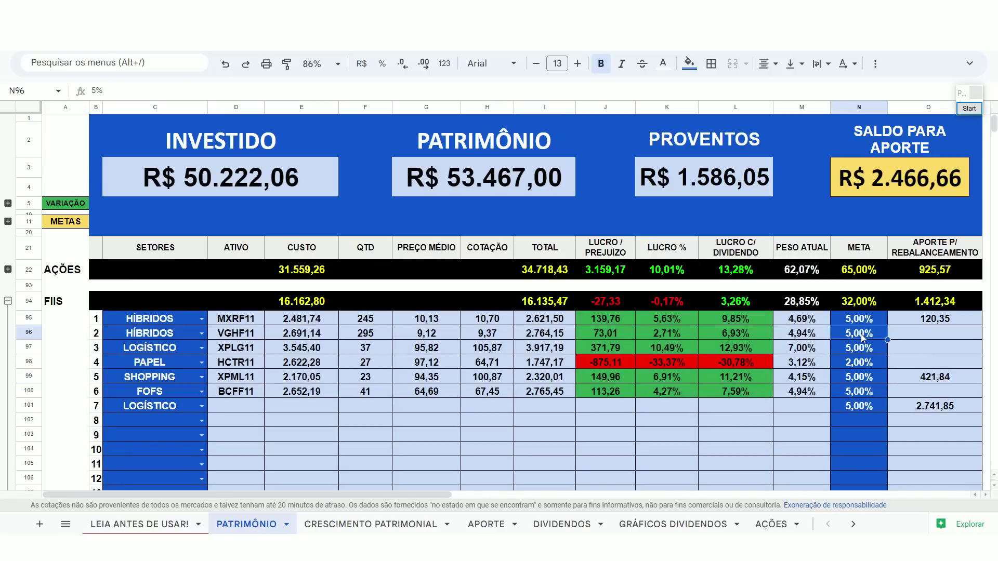
type("4")
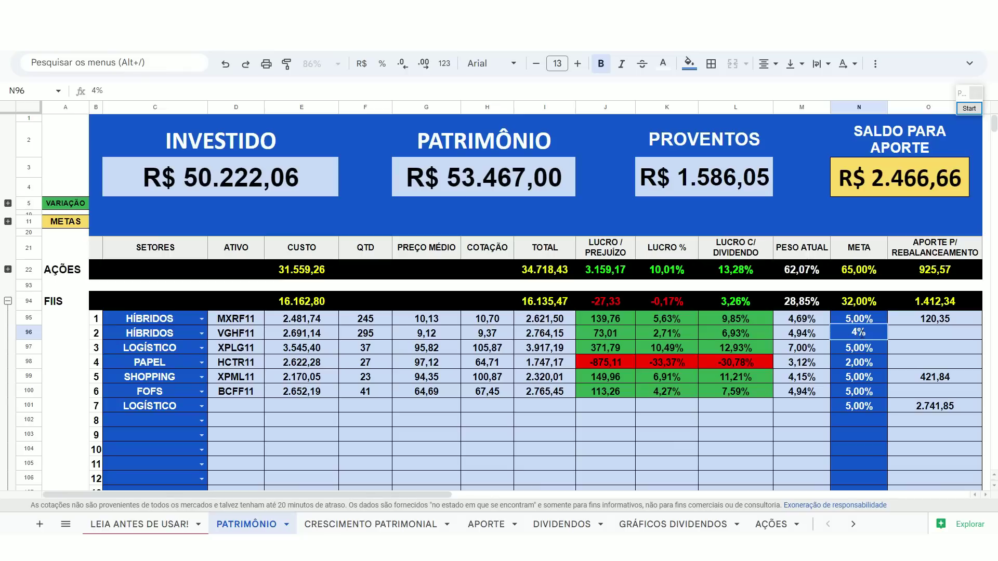
key("Return")
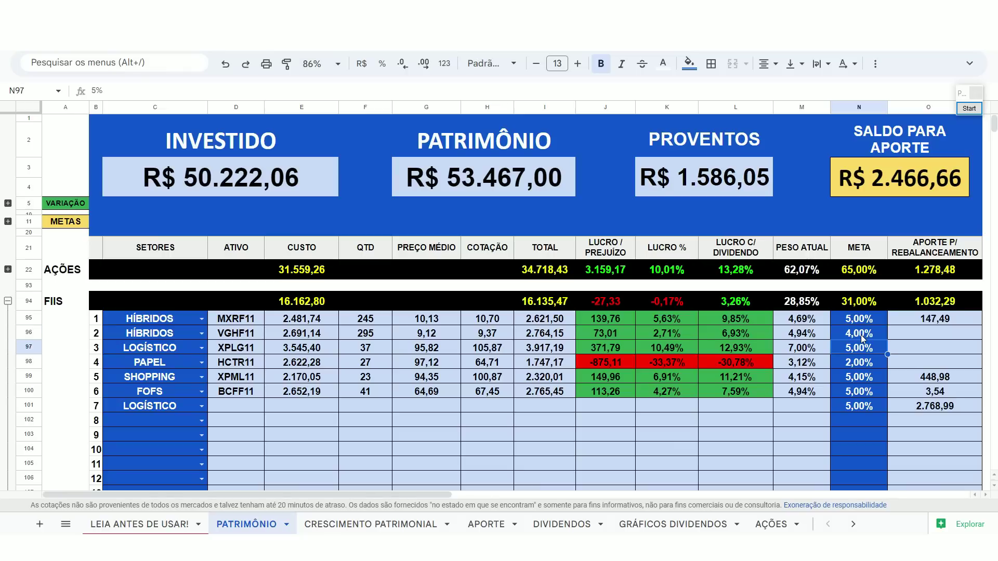
type("4")
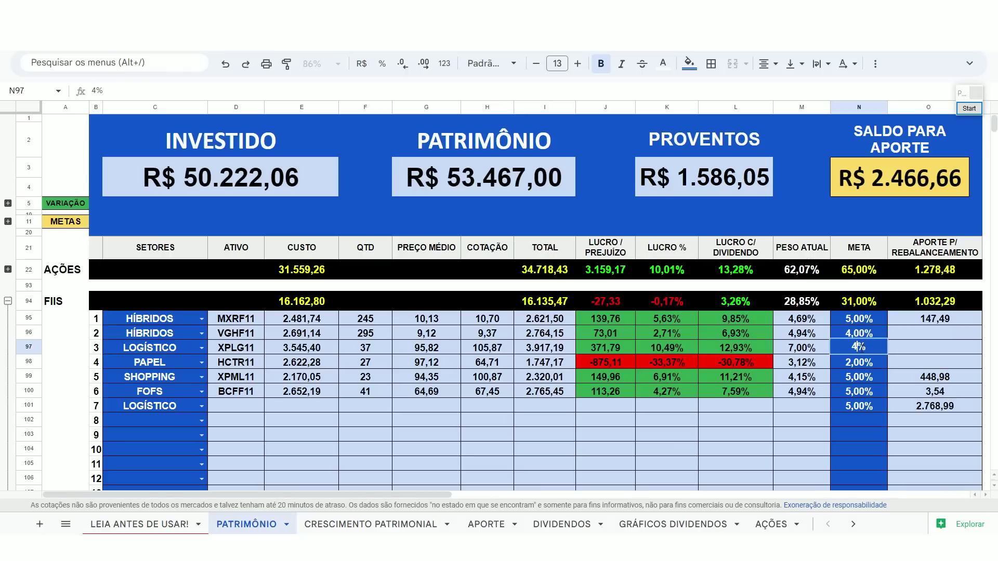
key("Return")
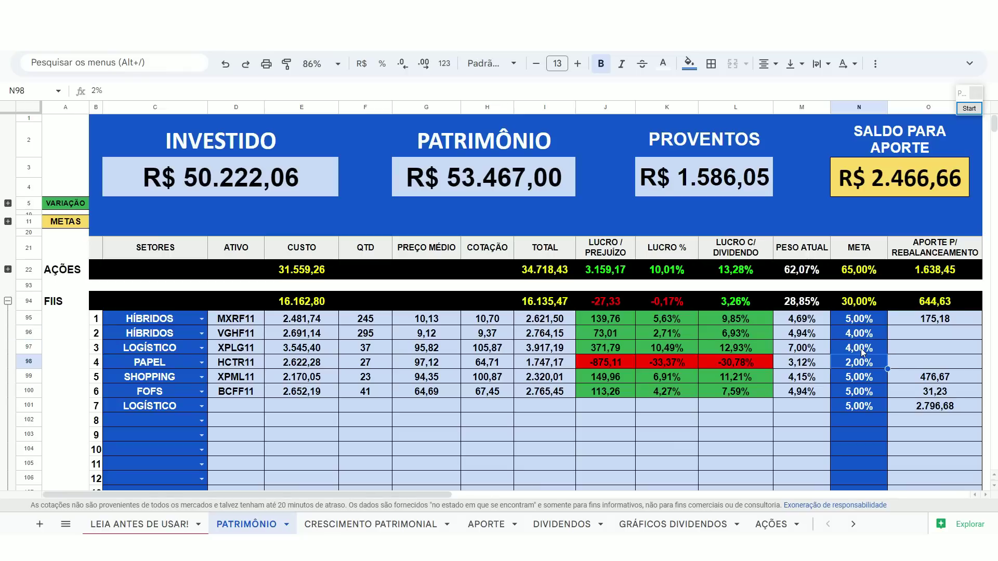
Step: Collapse the FIIS row group and outline the PORCENTAGEM DISTRIBUÍDA value and the FIIS META in yellow, then finish the annotation
left_click(8, 301)
left_click(969, 108)
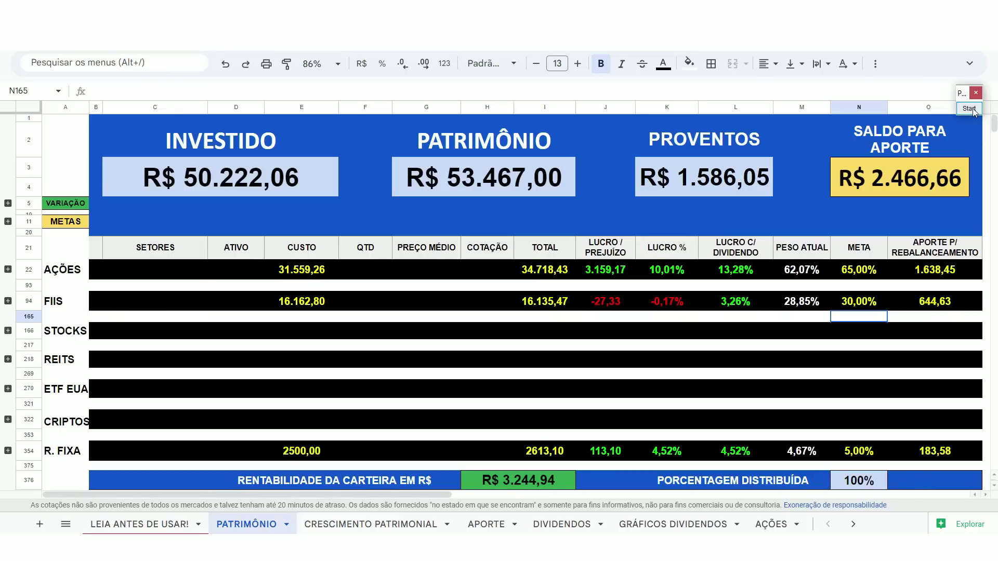
left_click_drag(823, 464, 887, 496)
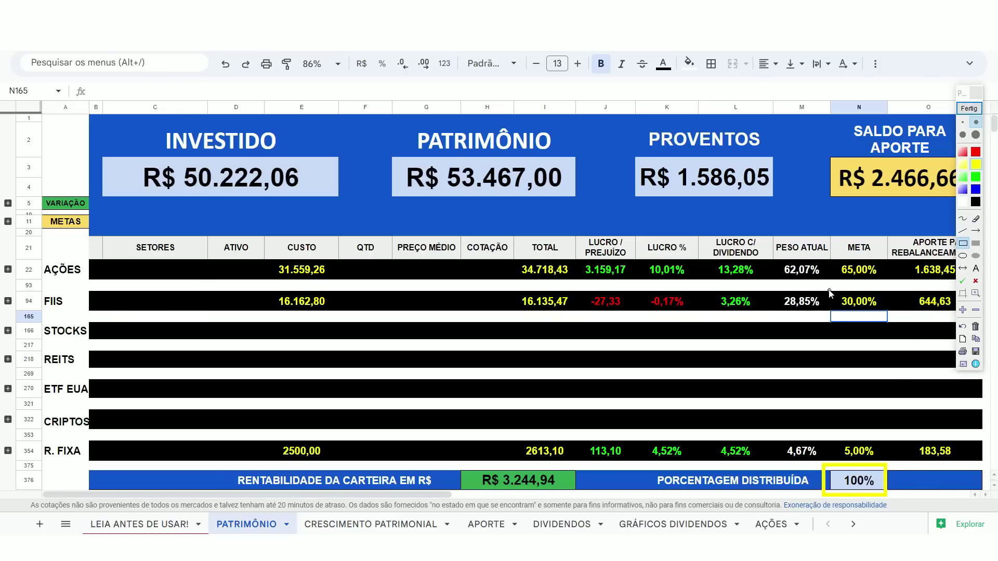
left_click_drag(830, 289, 886, 313)
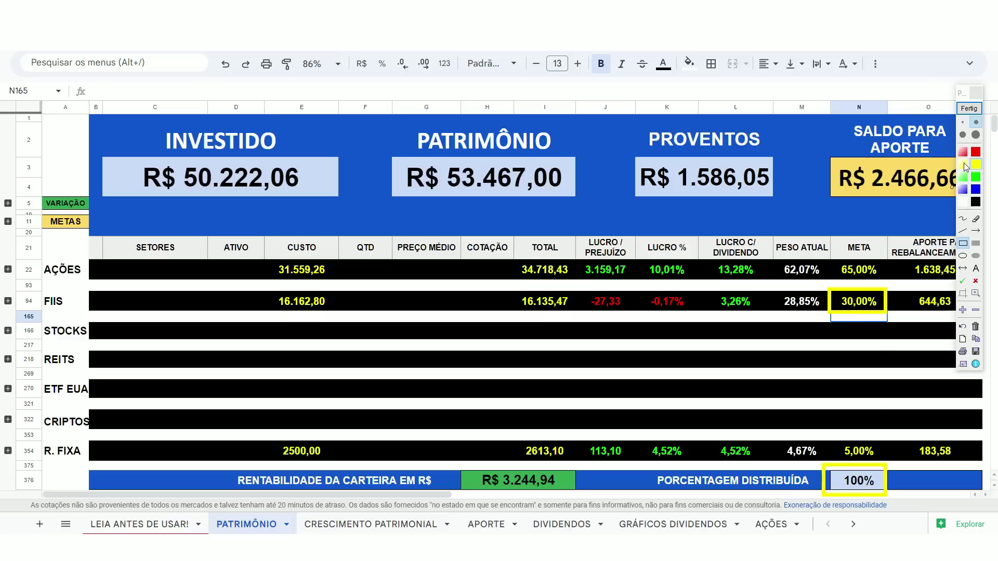
left_click(980, 111)
Step: Expand the FIIS row group and outline the META and rebalancing contribution of the seventh LOGÍSTICO row and the FIIS total row in red
left_click(8, 301)
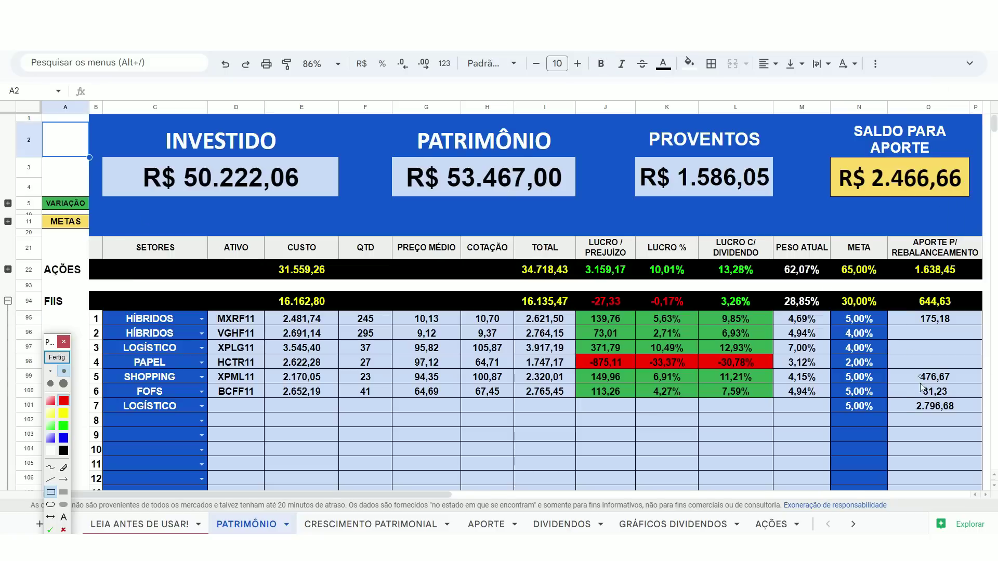
left_click_drag(834, 398, 878, 413)
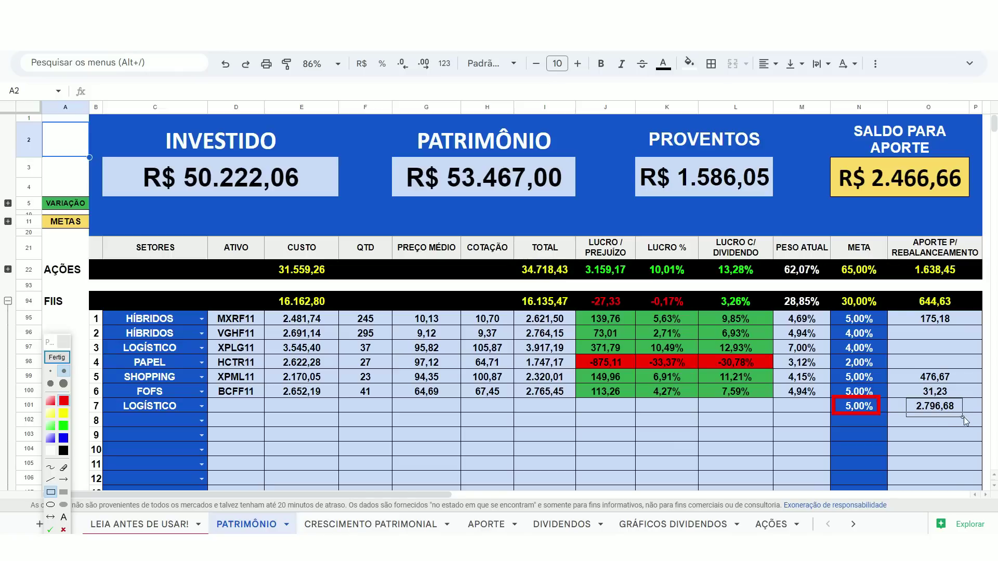
left_click_drag(964, 417, 960, 413)
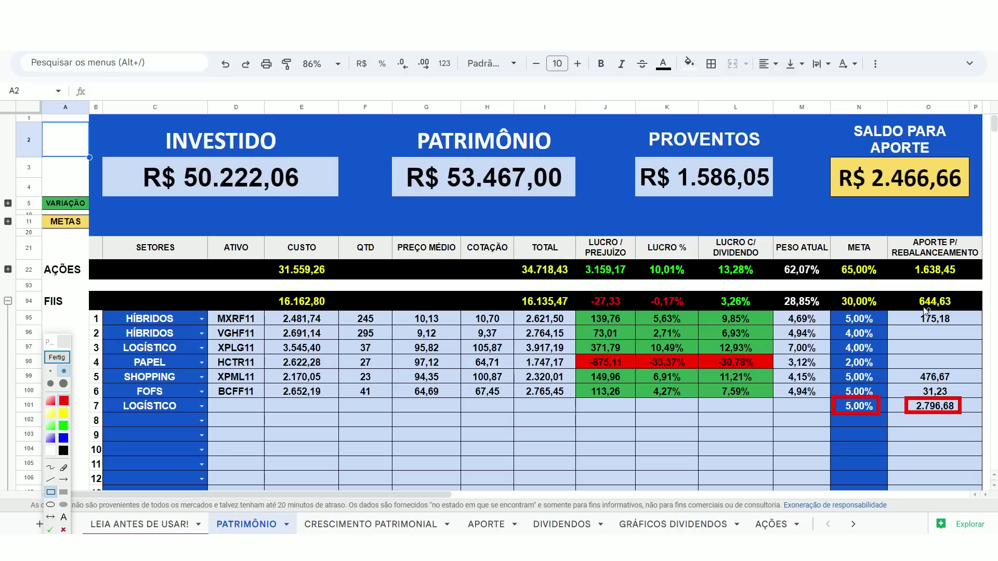
mouse_move(832, 295)
left_mouse_down()
mouse_move(871, 310)
mouse_move(959, 311)
left_mouse_up()
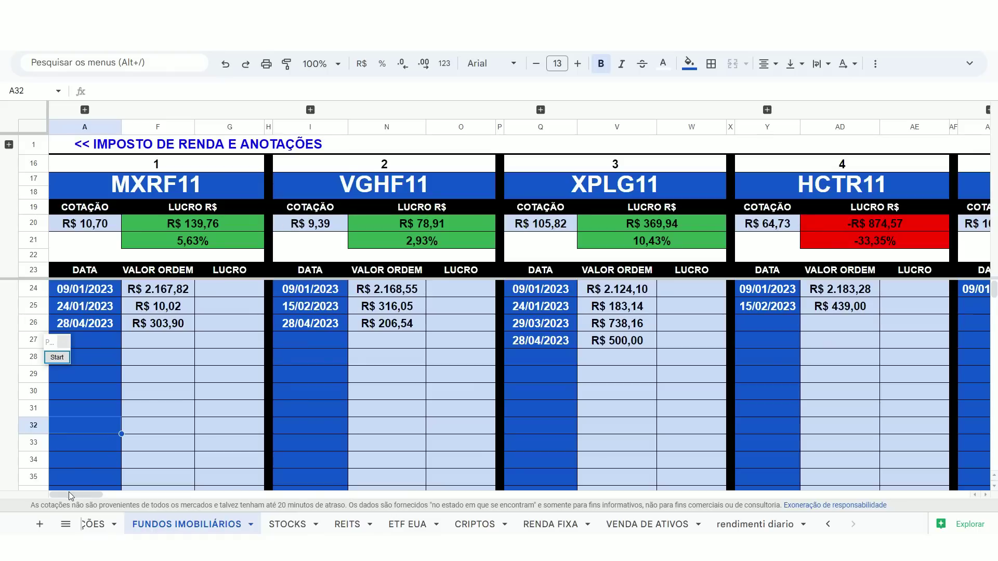
Step: Expand the empty seventh block of the FUNDOS IMOBILIÁRIOS sheet and enter HGLG11 as its ticker
left_click_drag(66, 495, 135, 505)
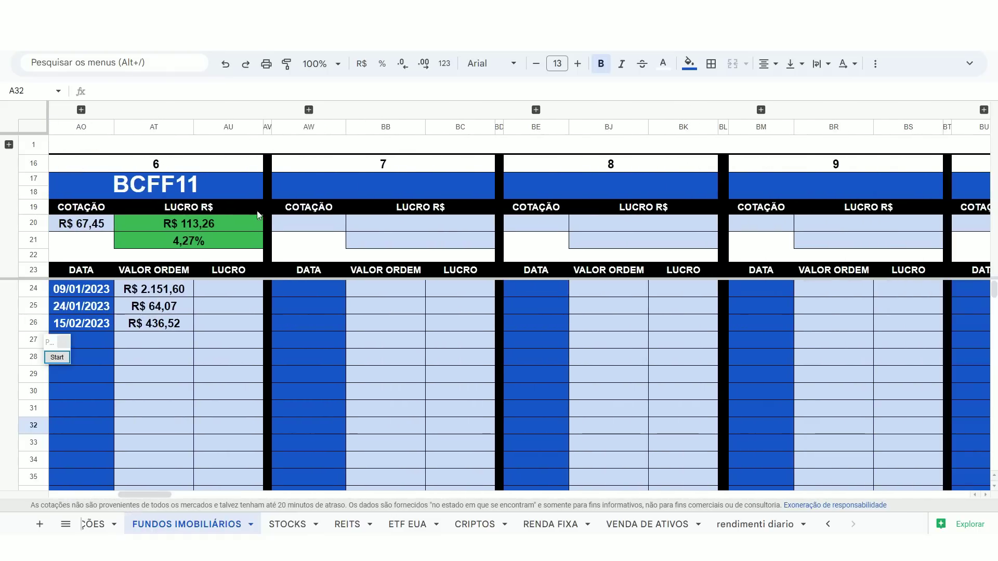
left_click(308, 109)
left_click(416, 188)
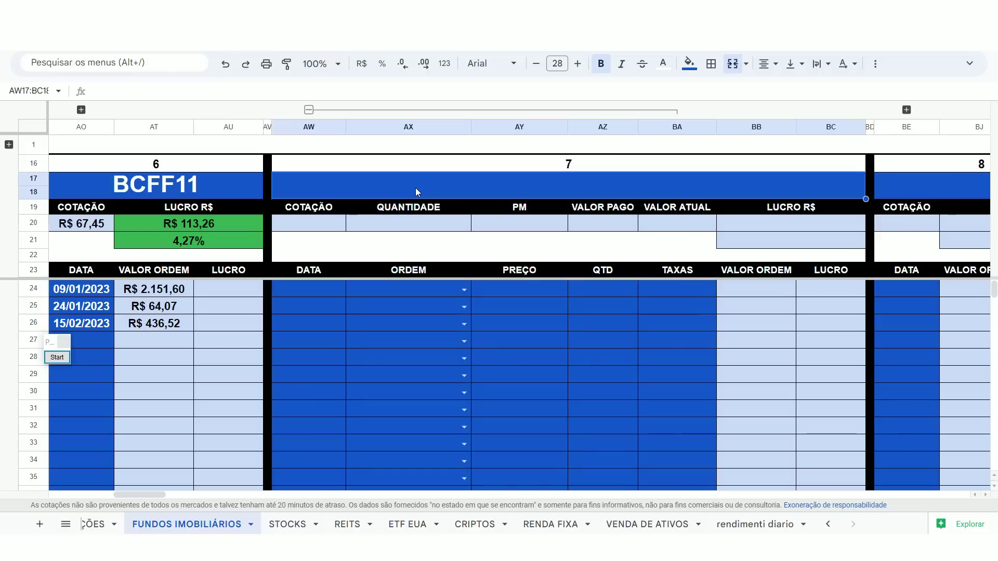
type("HGLG11")
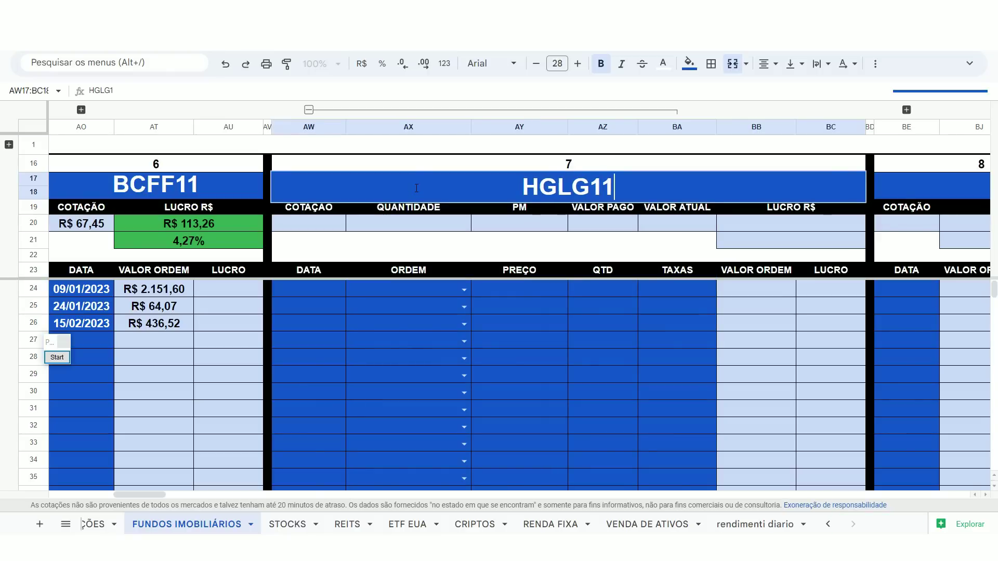
key("Return")
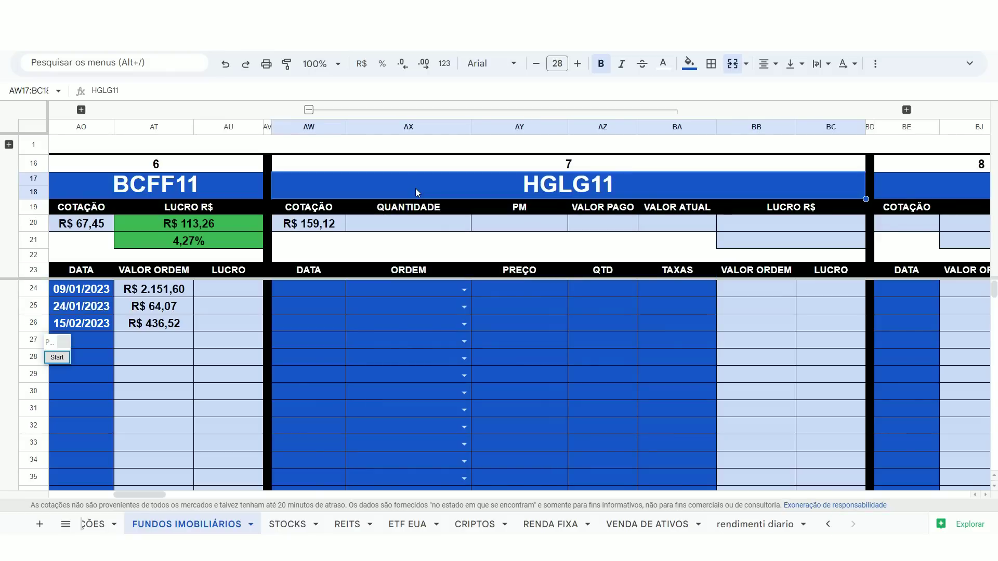
Step: Record HGLG11's first order as a COMPRA dated 30/05/2023 with PREÇO 159,13 and QTD 4
double_click(317, 288)
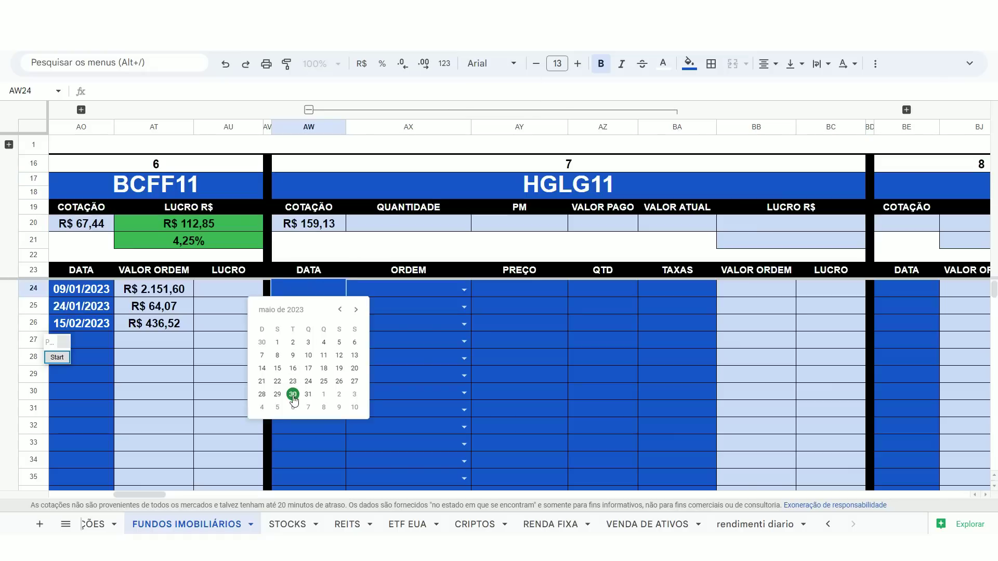
left_click(293, 394)
left_click(464, 290)
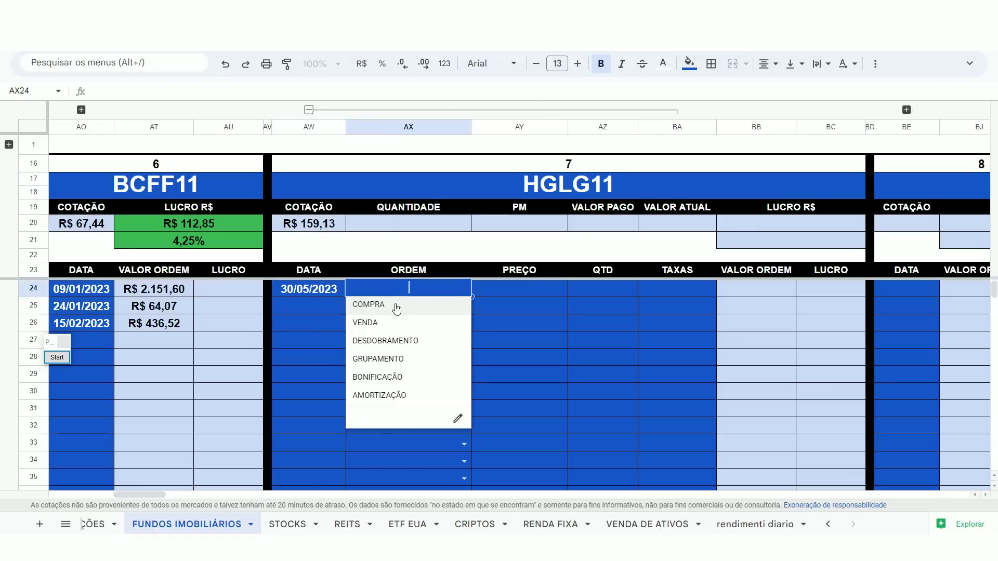
left_click(394, 307)
left_click(537, 290)
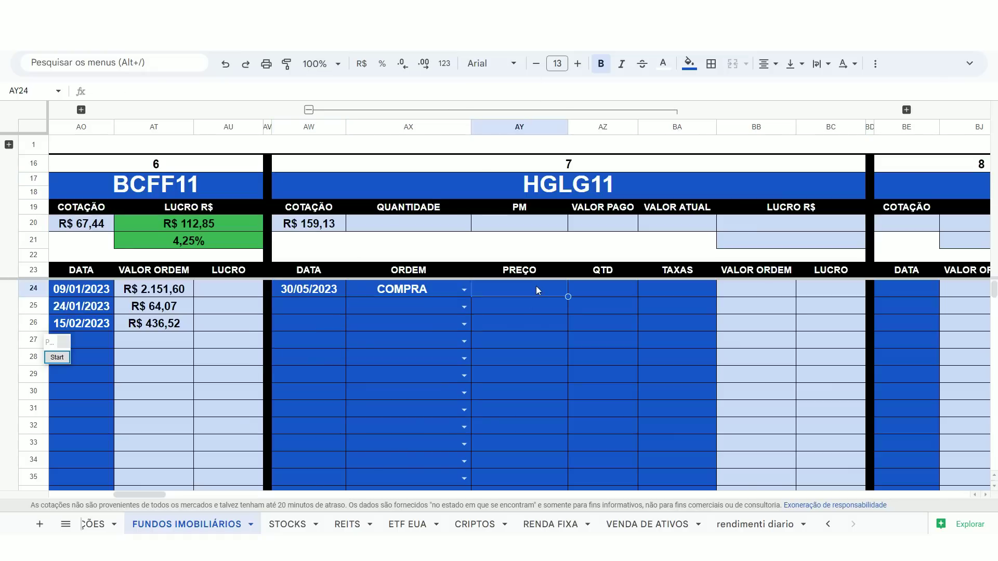
type("159,13")
key("Return")
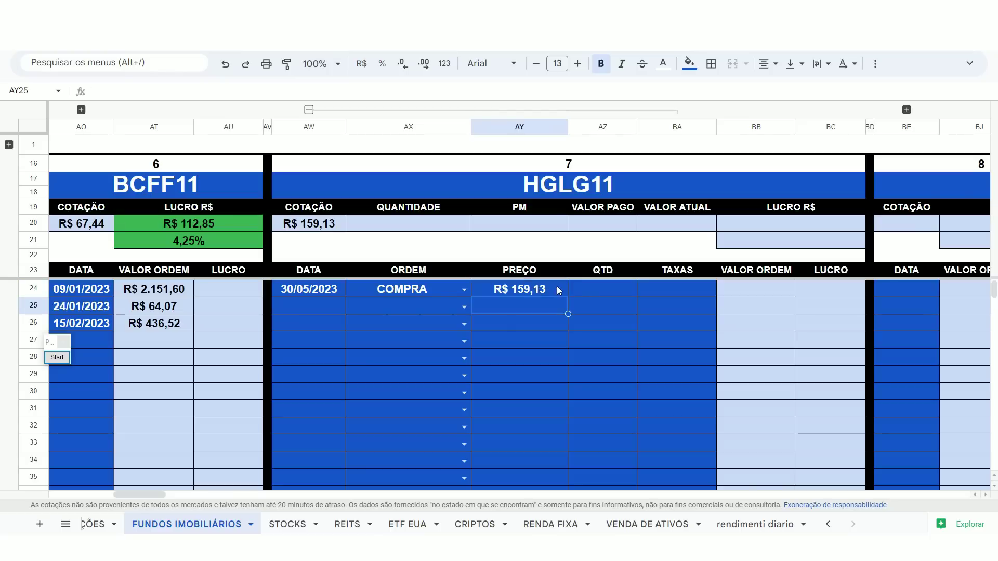
left_click(589, 290)
type("4")
key("Return")
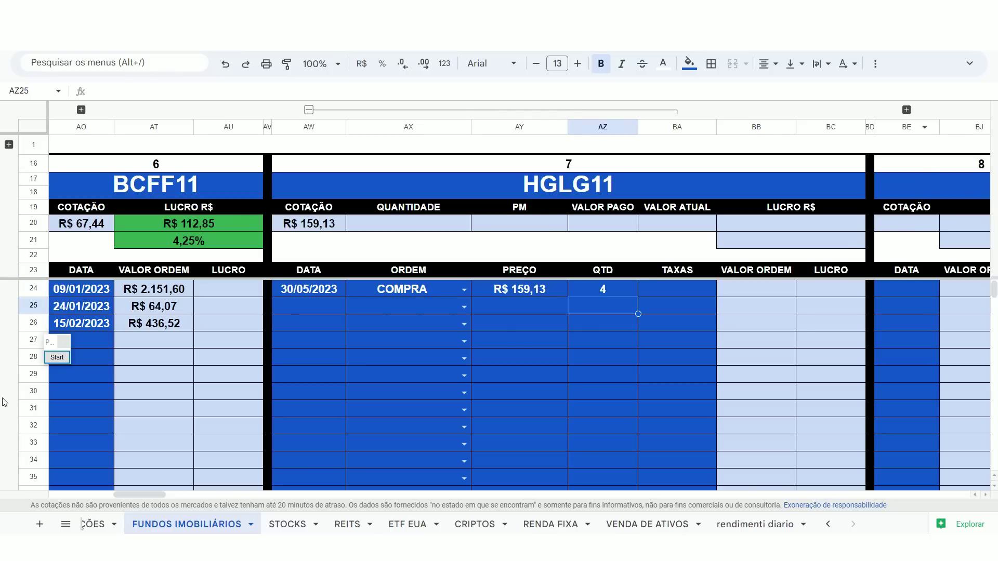
Step: Outline in red the QTD, PREÇO and VALOR ORDEM of BBSE3's 30/05/2023 order and MXRF11's 30/05/2023 order row, then finish the annotation
left_click(56, 358)
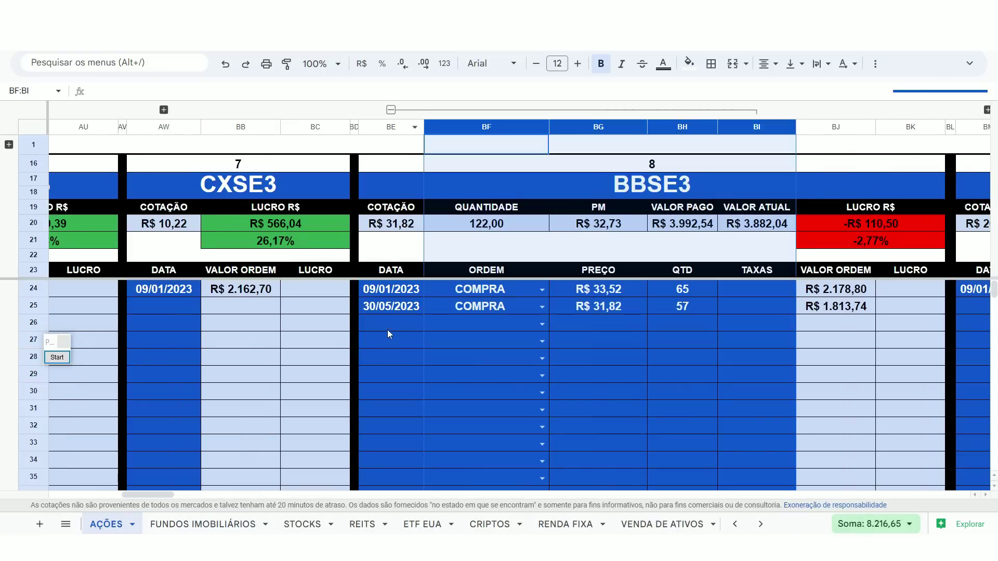
left_click(388, 329)
left_click(58, 357)
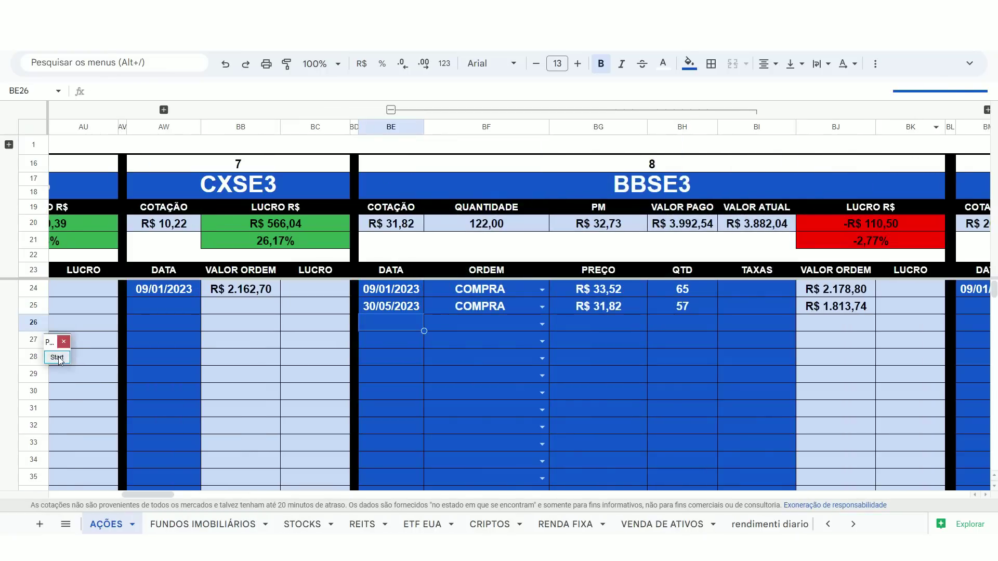
left_click_drag(655, 298, 688, 314)
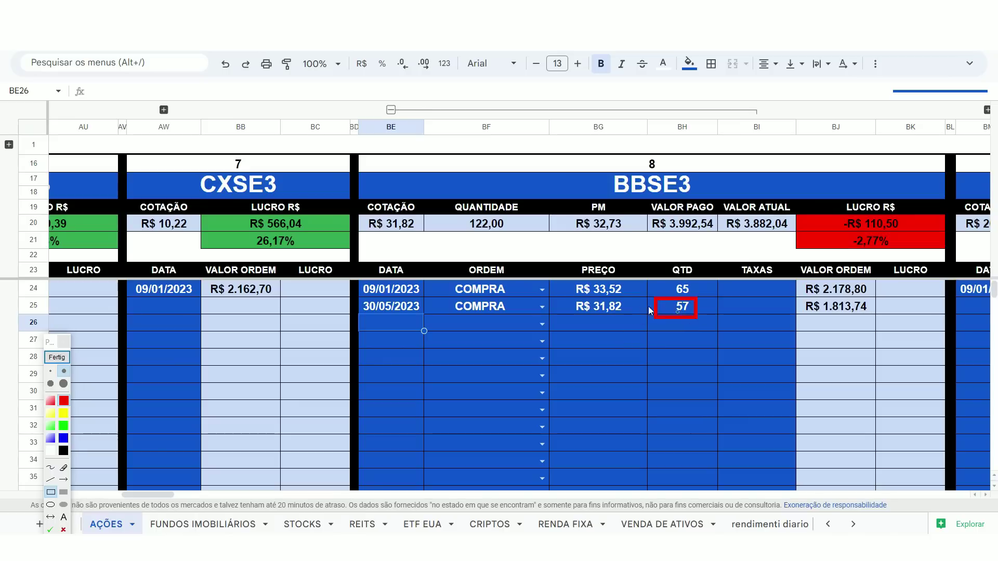
left_click_drag(566, 298, 628, 318)
left_click_drag(789, 298, 875, 315)
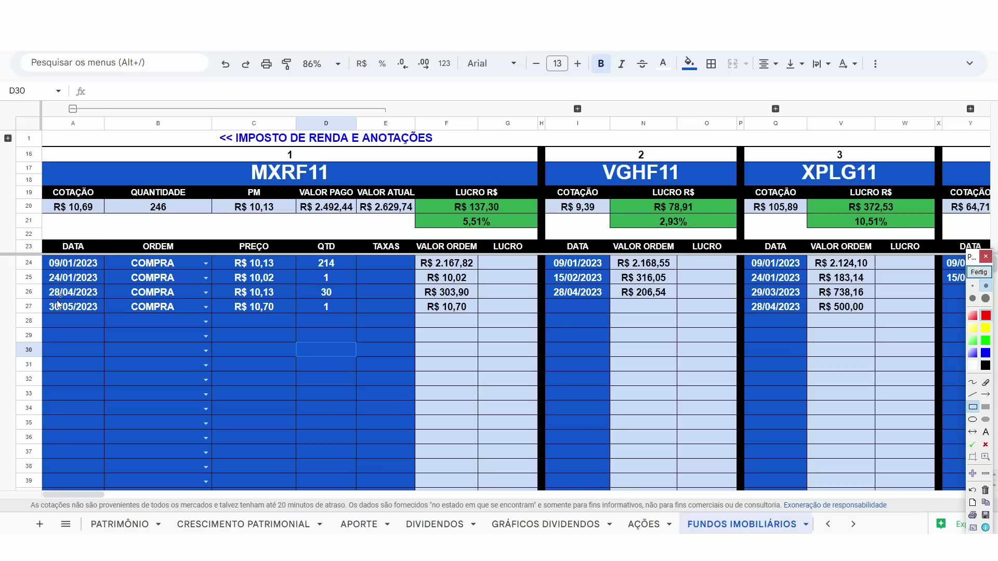
mouse_move(46, 300)
left_mouse_down()
mouse_move(468, 333)
mouse_move(477, 318)
left_mouse_up()
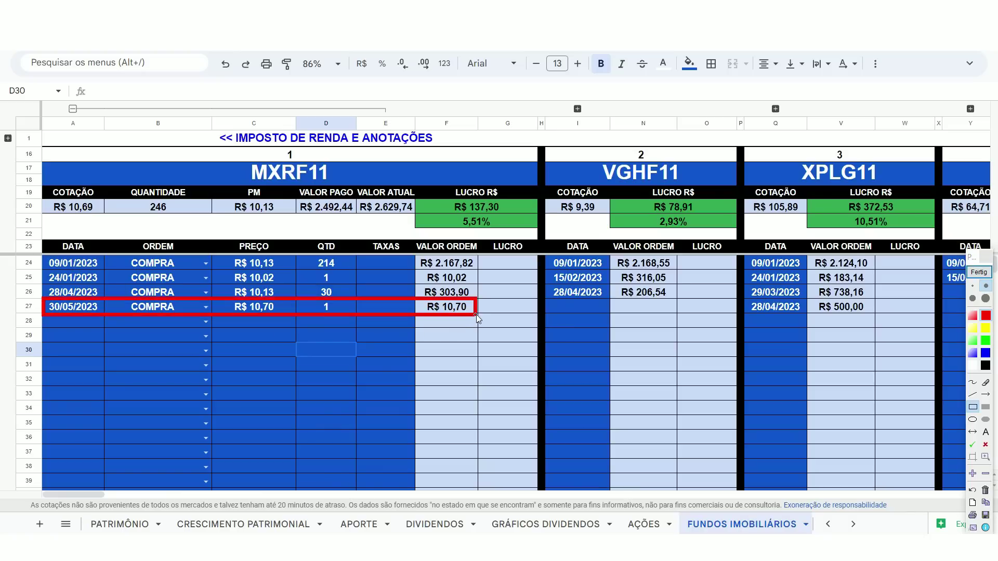
left_click(977, 272)
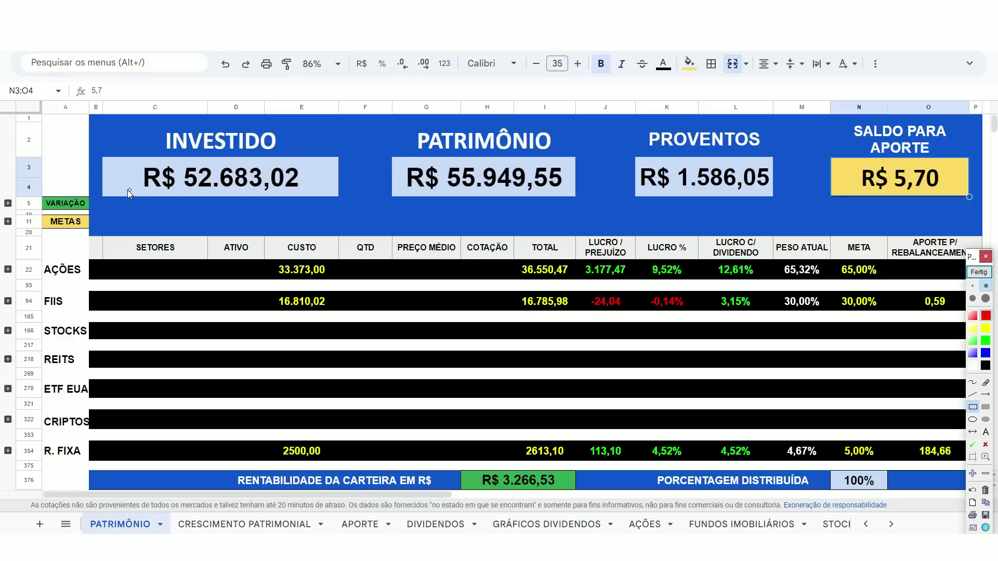
Step: Outline the INVESTIDO and PATRIMÔNIO totals on the PATRIMÔNIO sheet in red, then finish the annotation
left_click_drag(124, 149, 319, 194)
mouse_move(388, 154)
left_mouse_down()
mouse_move(532, 195)
mouse_move(572, 195)
left_mouse_up()
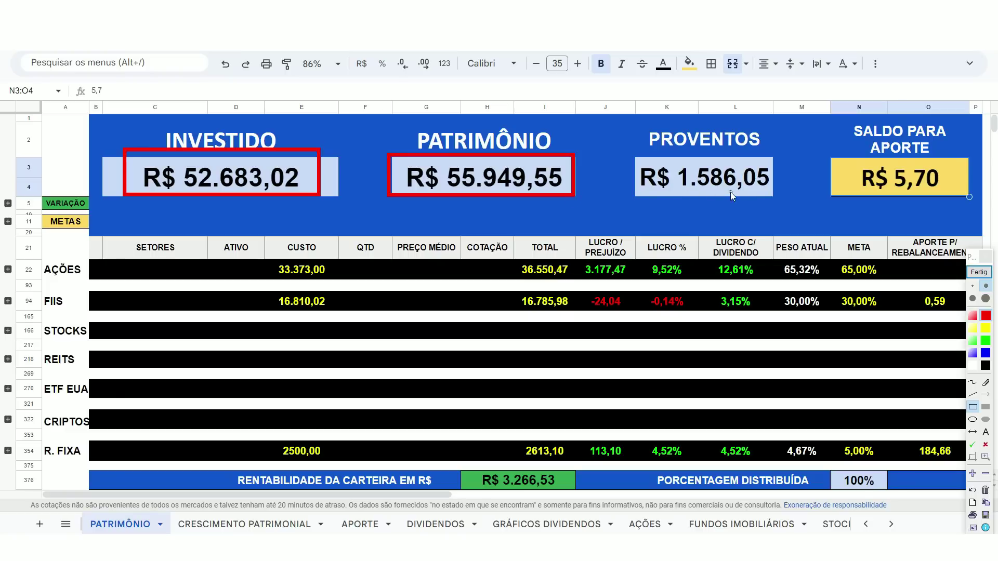
left_click(979, 272)
Step: Outline the AÇÕES, FIIs and RENDA FIXA labels of the CLASSE DE ATIVOS chart in red, then finish the annotation
scroll(729, 327, "down", 5)
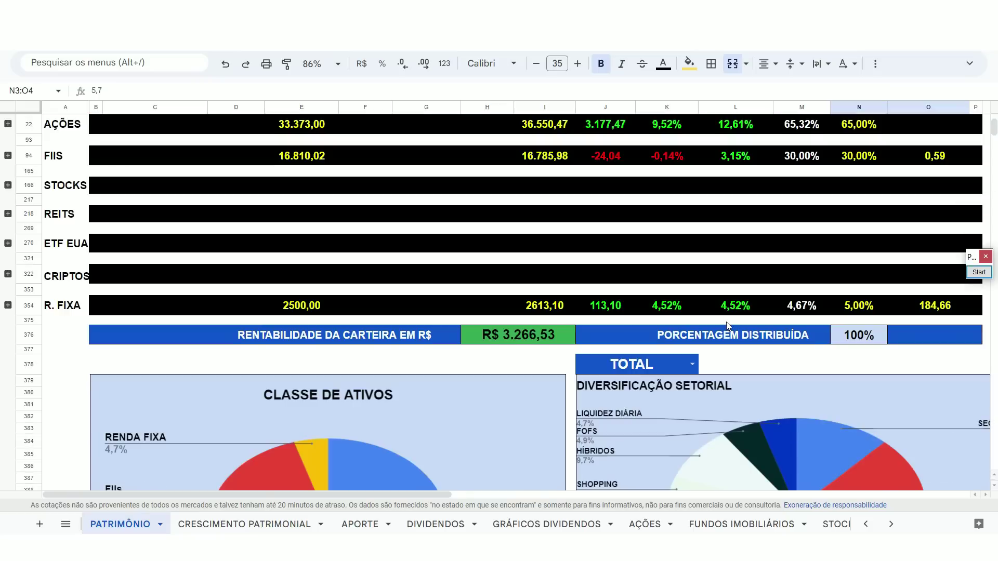
left_click_drag(411, 493, 432, 493)
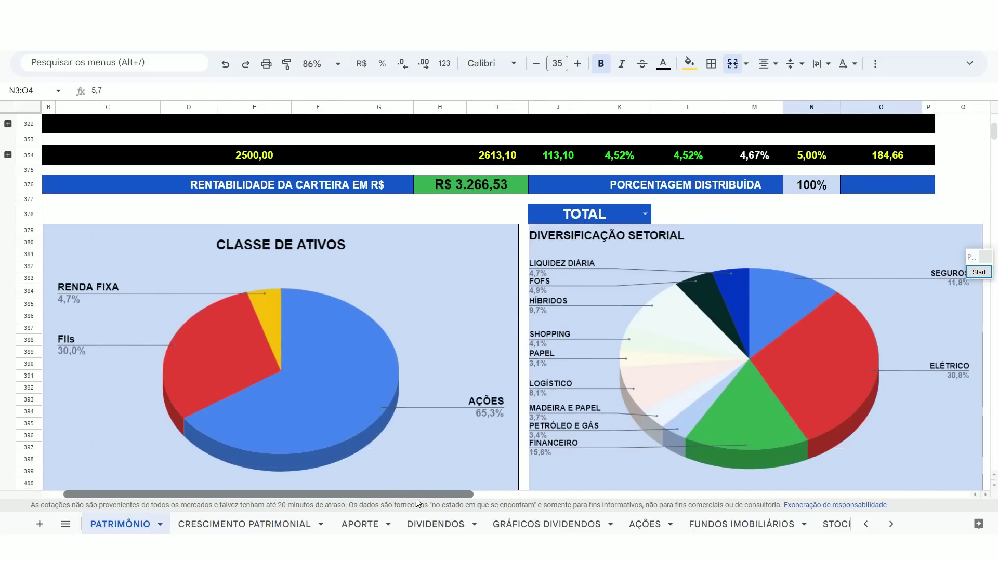
left_click(979, 272)
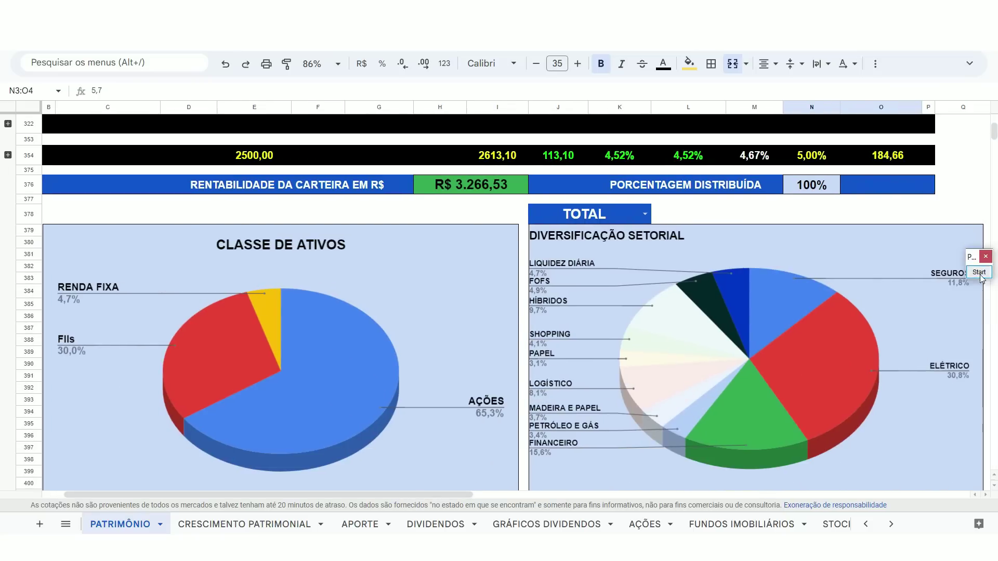
mouse_move(450, 383)
left_mouse_down()
mouse_move(525, 444)
mouse_move(515, 428)
left_mouse_up()
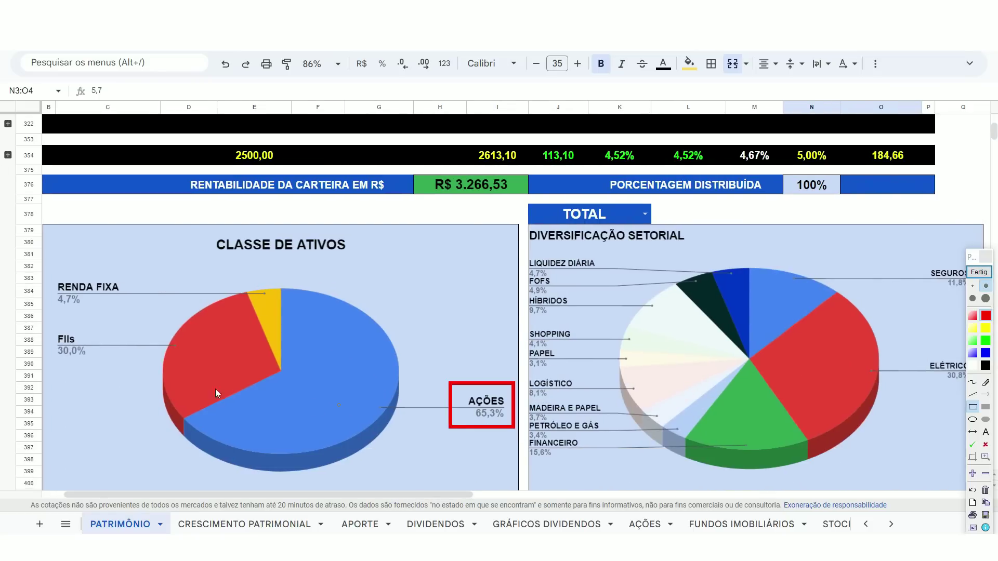
left_click_drag(42, 325, 102, 364)
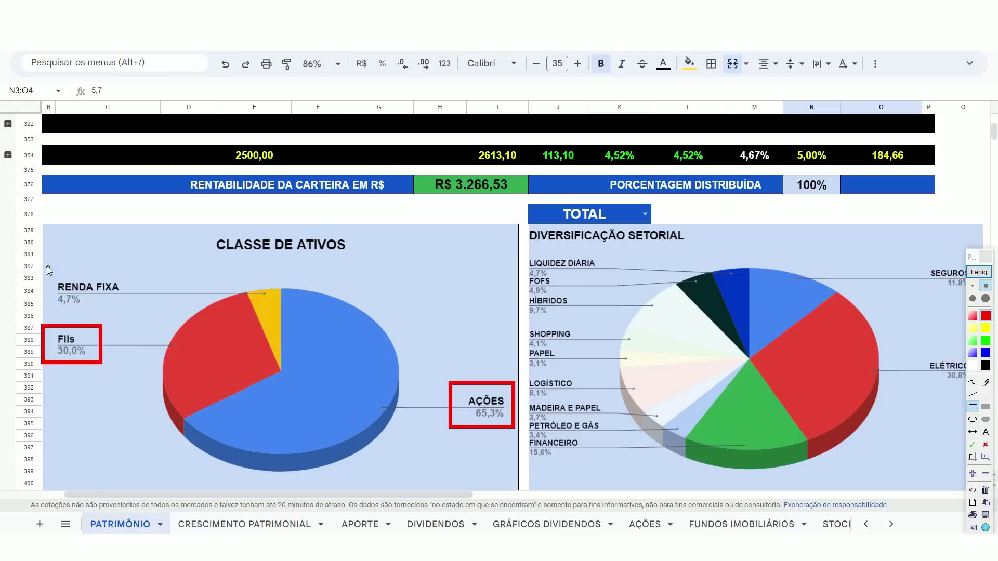
mouse_move(46, 266)
left_mouse_down()
mouse_move(134, 316)
mouse_move(129, 308)
left_mouse_up()
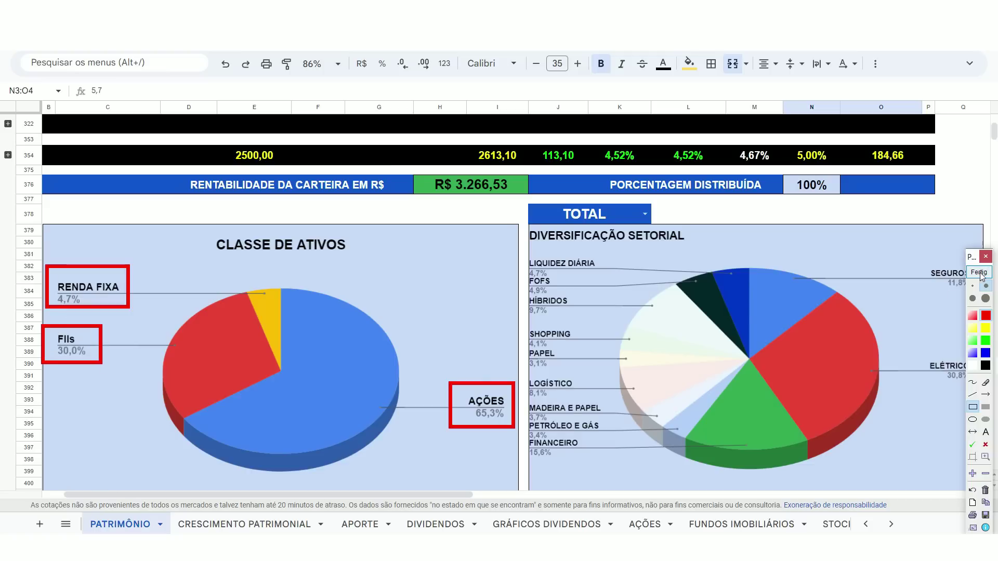
left_click(981, 275)
Step: Outline the ELÉTRICO, SEGUROS and FINANCEIRO labels of the DIVERSIFICAÇÃO SETORIAL chart in red, then finish the annotation
scroll(429, 498, "right", 1)
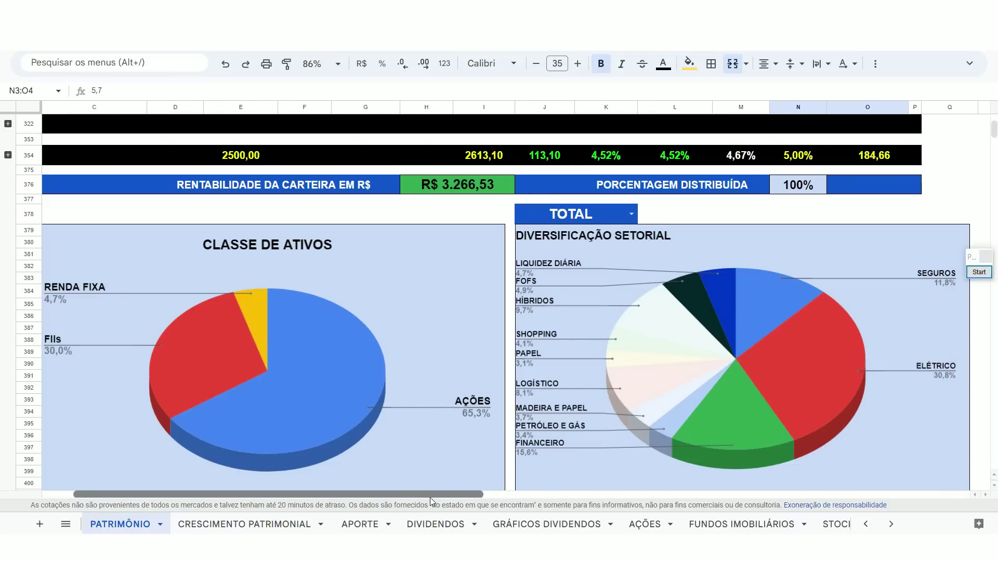
scroll(918, 316, "down", 1)
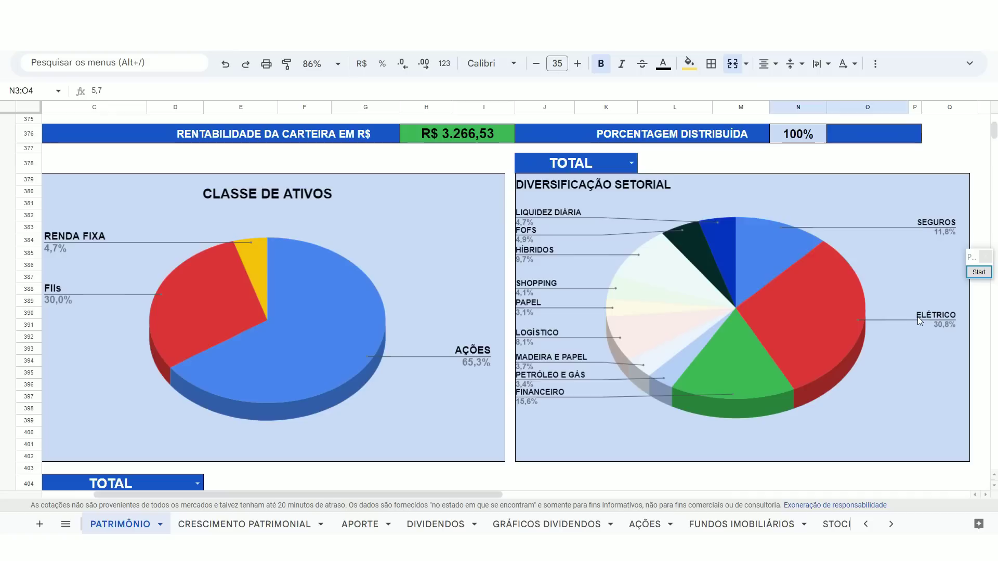
left_click(979, 273)
left_click_drag(906, 300, 967, 337)
left_click_drag(906, 209, 967, 241)
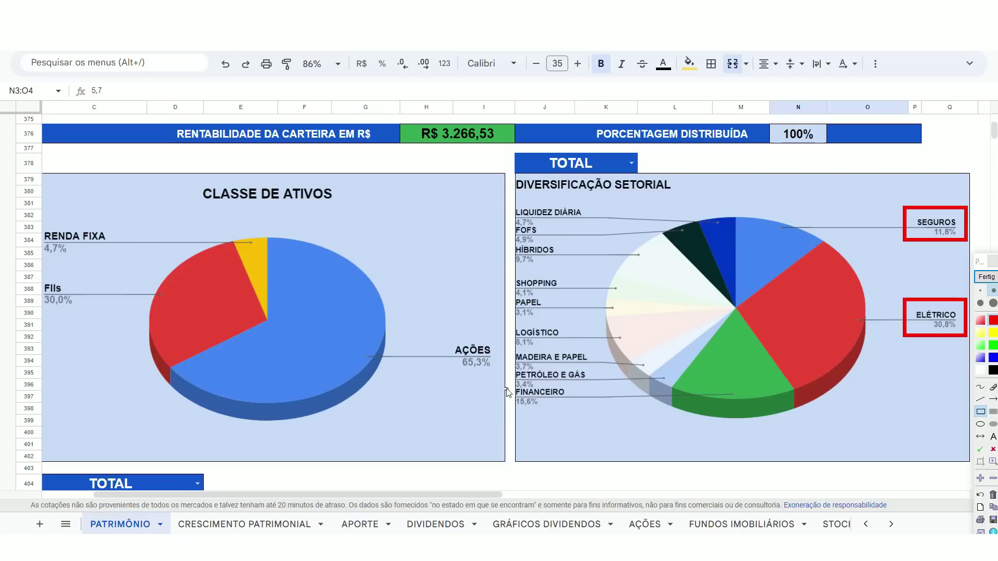
left_click_drag(572, 408, 573, 409)
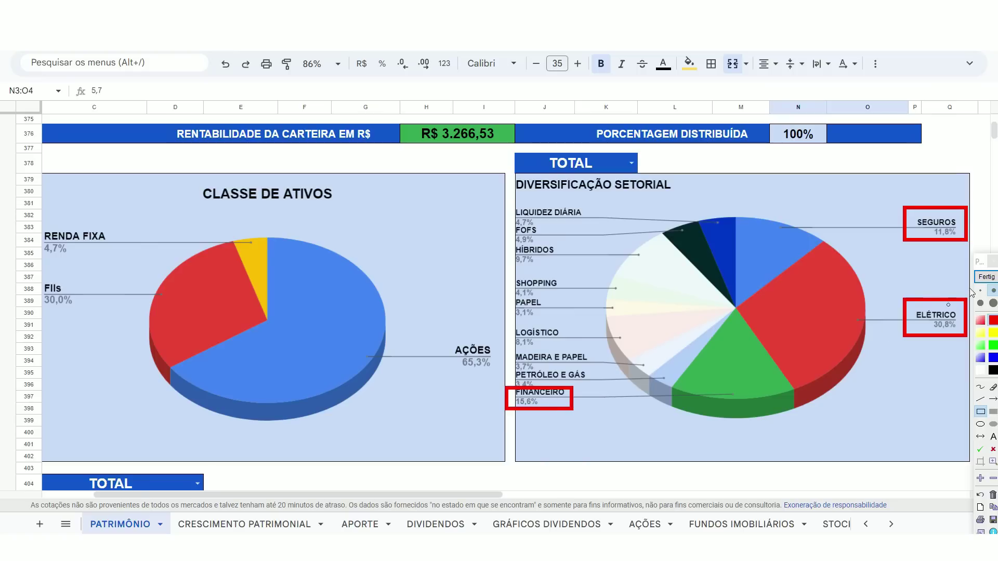
left_click(986, 276)
Step: Filter the DIVERSIFICAÇÃO SETORIAL chart to AÇÕES and outline its ELÉTRICO and FINANCEIRO labels in red
left_click(631, 164)
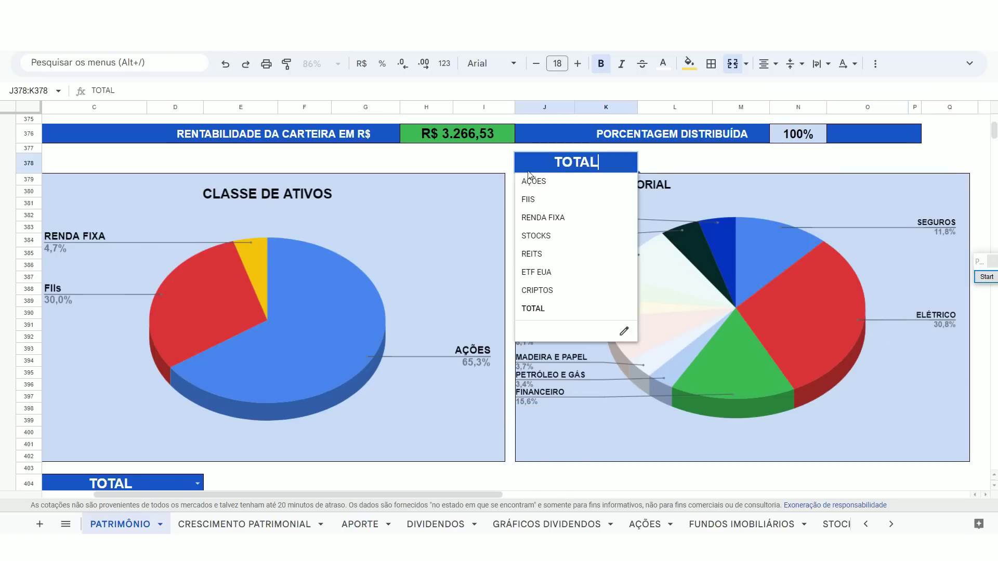
left_click(533, 179)
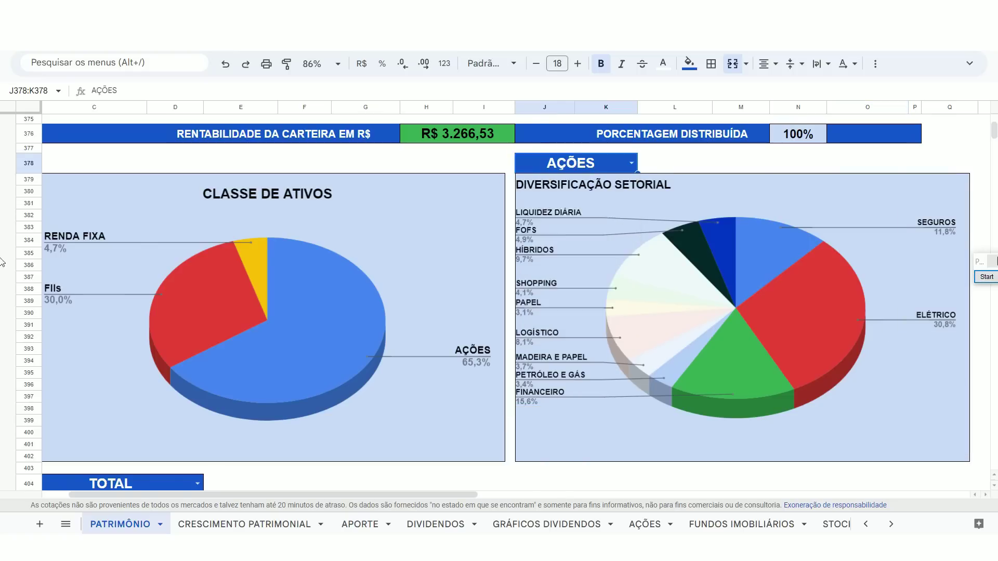
left_click(987, 278)
left_click_drag(900, 373, 968, 394)
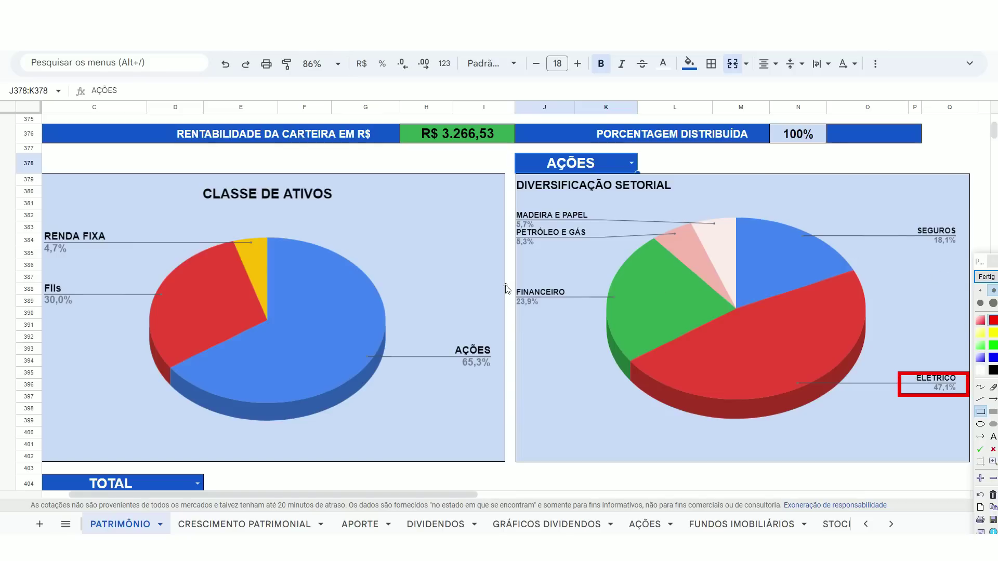
left_click_drag(576, 309, 577, 308)
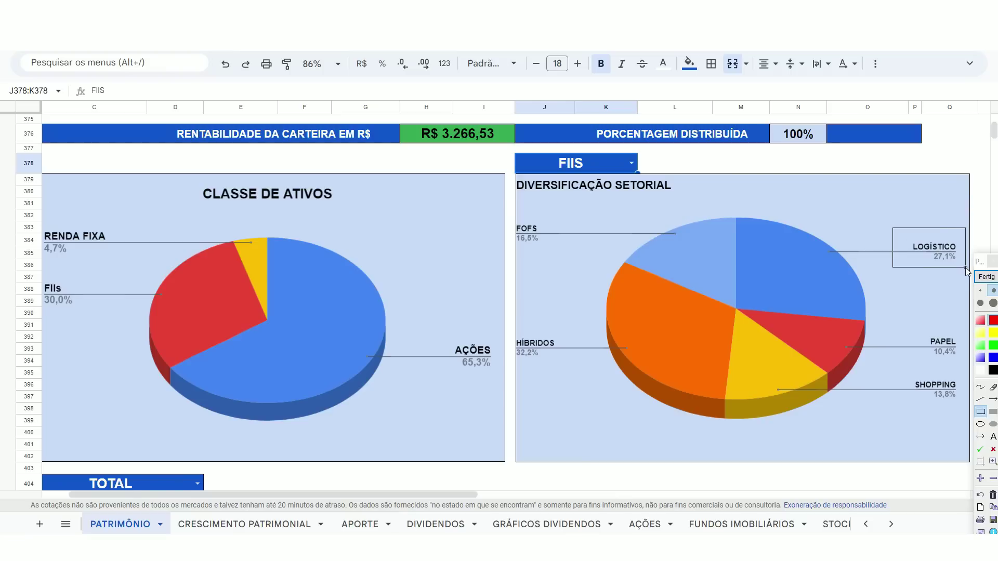
Step: Outline the LOGÍSTICO, FOFS and HÍBRIDOS labels of the FIIS sector diversification chart in red
left_click_drag(892, 228, 968, 268)
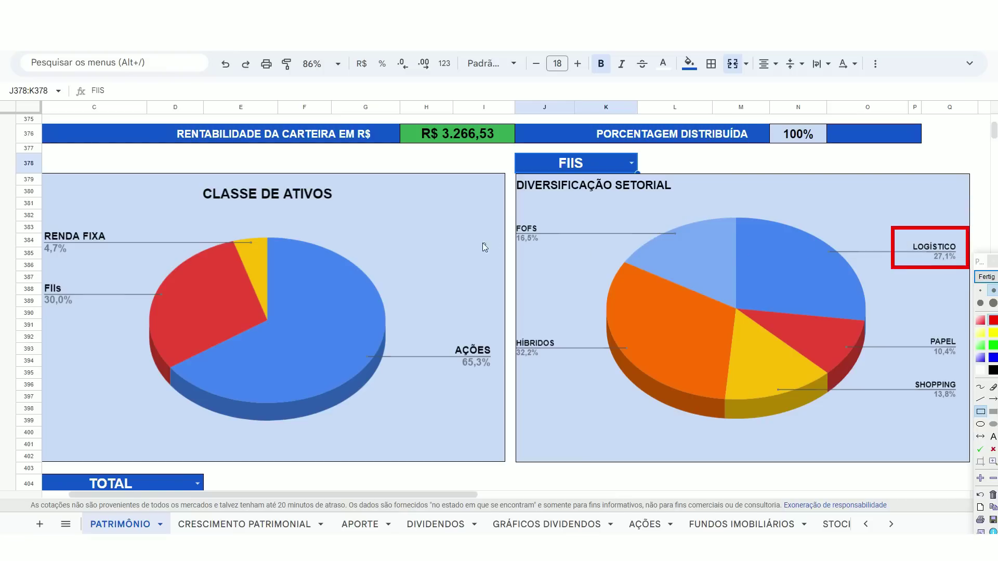
left_click_drag(550, 243, 558, 249)
left_click_drag(496, 330, 570, 362)
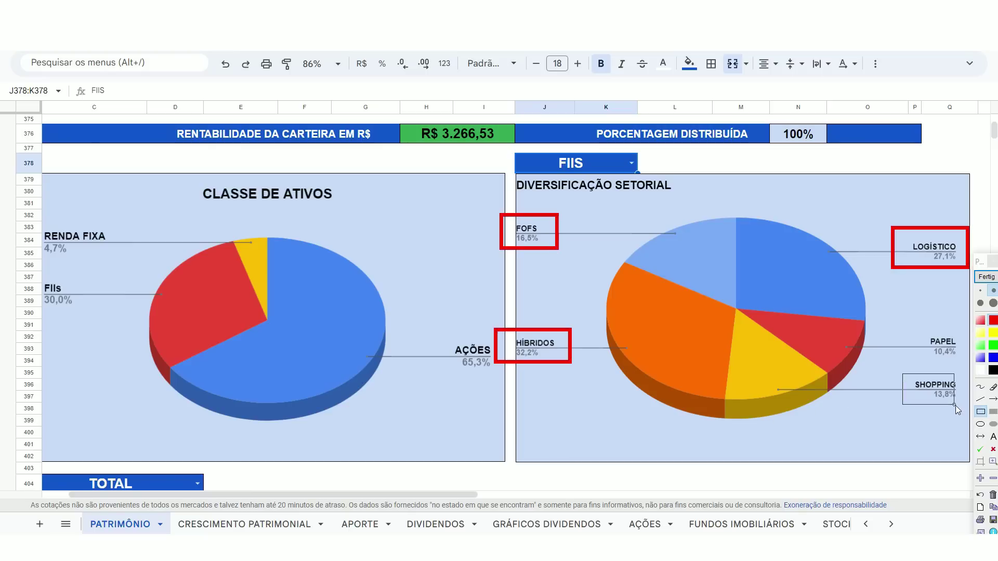